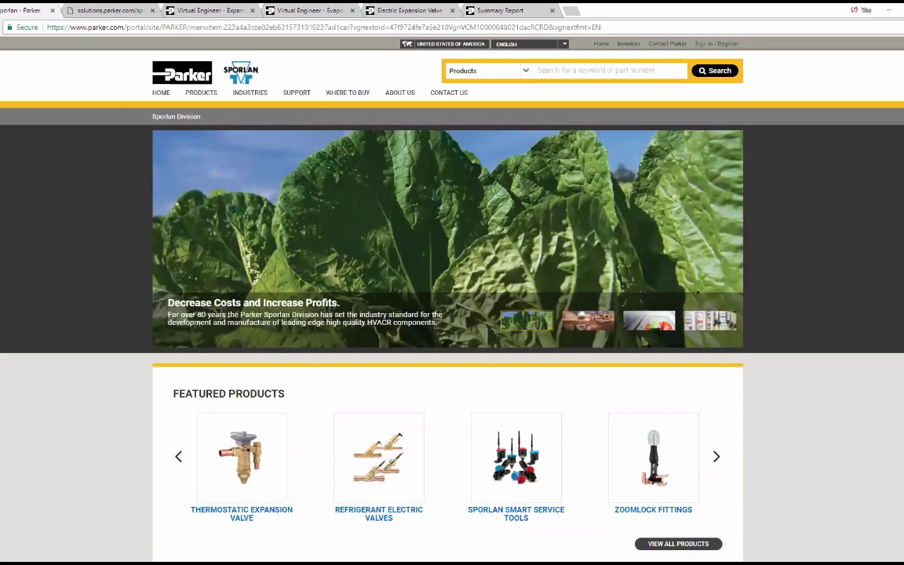
# Step: Scroll down the Sporlan division page to the Parker Sporlan Virtual Engineer card
pyautogui.scroll(-5, 791, 349)
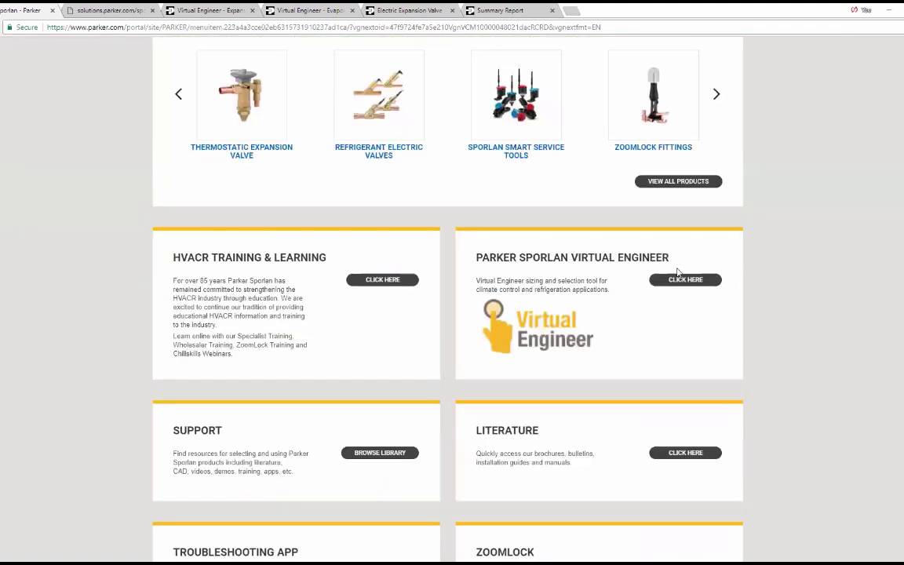
# Step: On the Virtual Engineer welcome page, advance Expansion Devices through Distributors to Temperature Responsive Valve
pyautogui.click(118, 12)
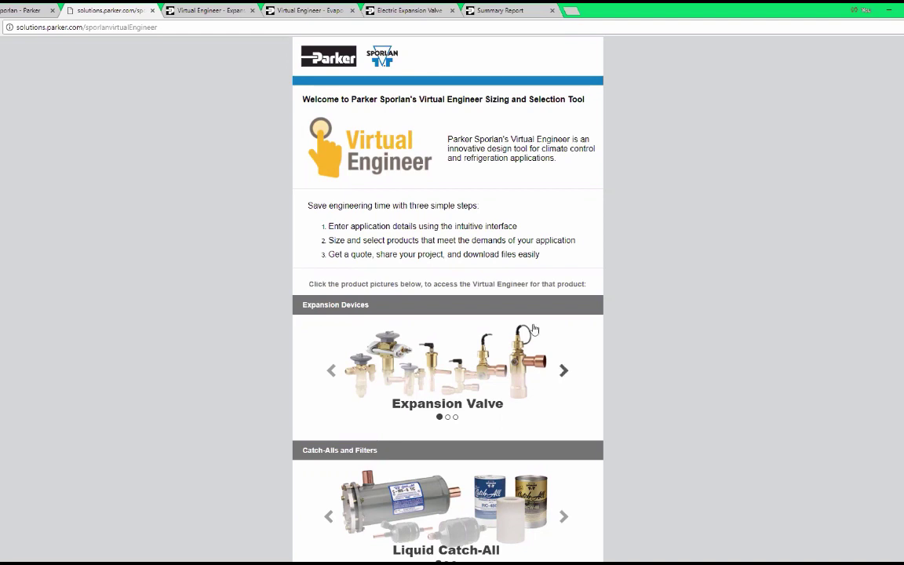
pyautogui.click(563, 371)
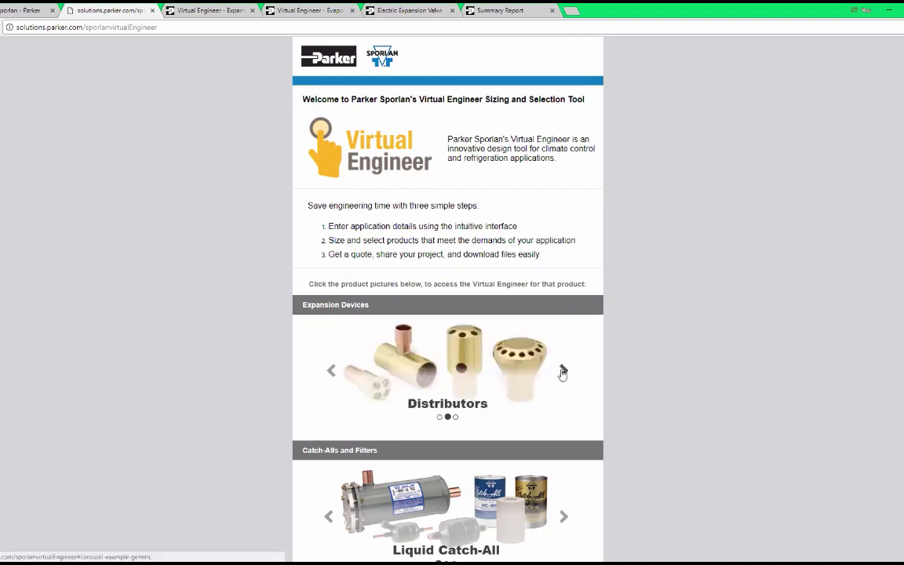
pyautogui.click(562, 371)
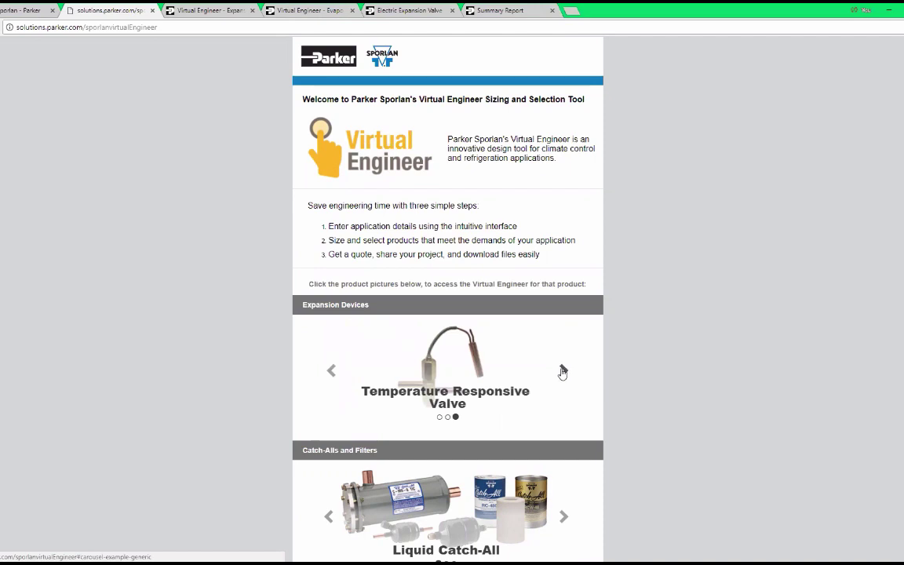
# Step: Page Catch-Alls to Suction Filter and Solenoid Valves to Secondary Coolant Solenoid Valve
pyautogui.scroll(-2, 563, 372)
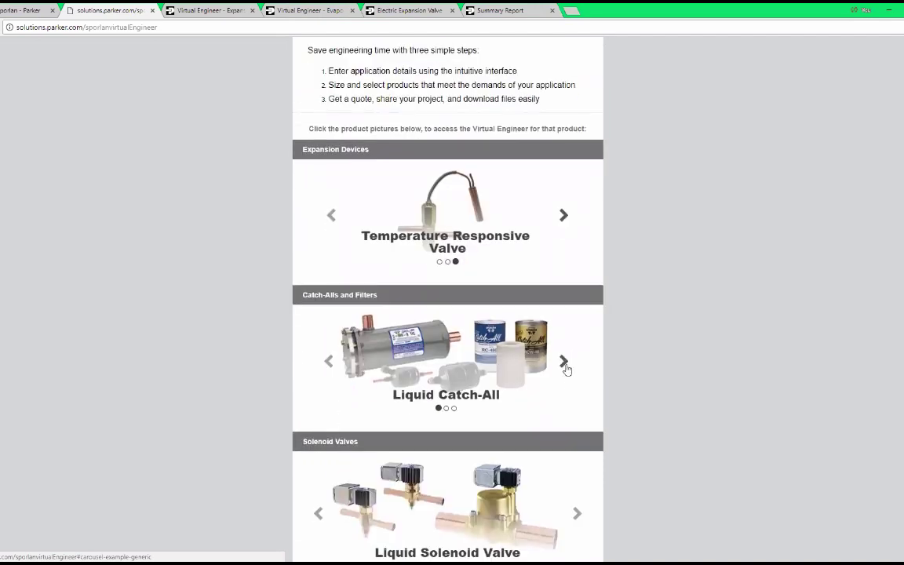
pyautogui.click(565, 363)
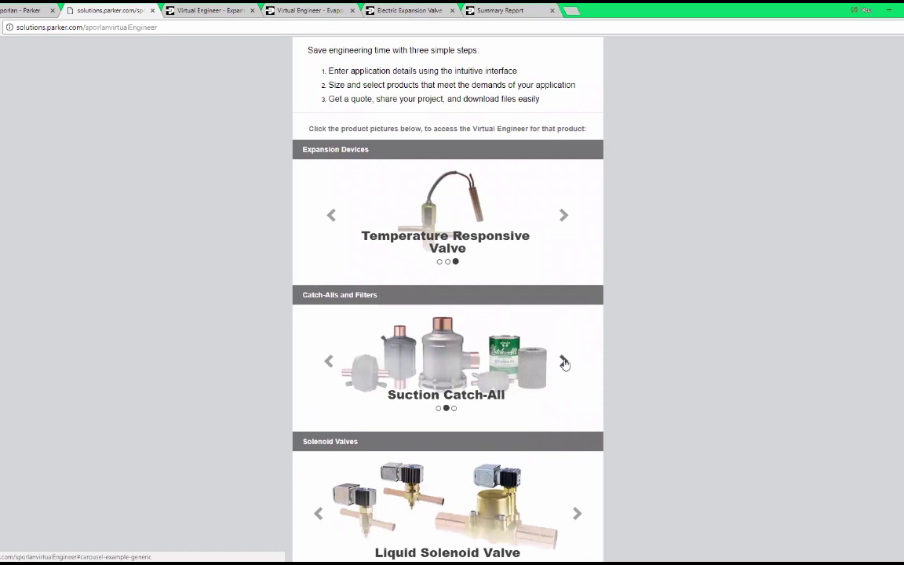
pyautogui.click(564, 362)
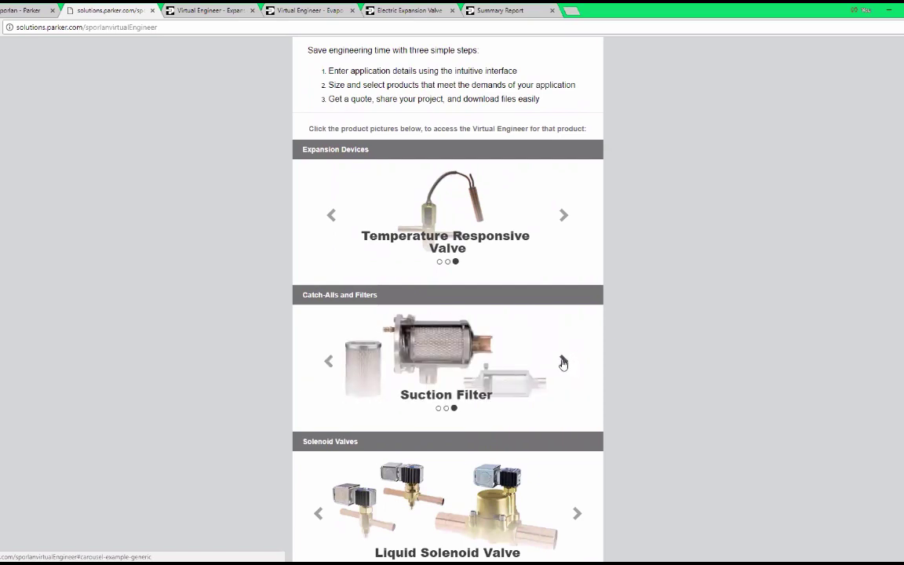
pyautogui.scroll(-2, 573, 360)
pyautogui.click(577, 359)
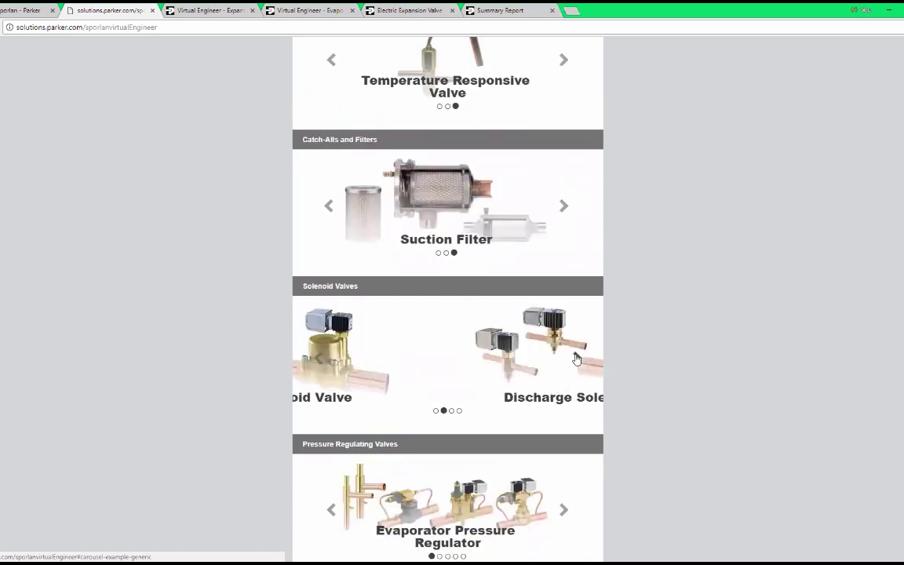
pyautogui.click(577, 359)
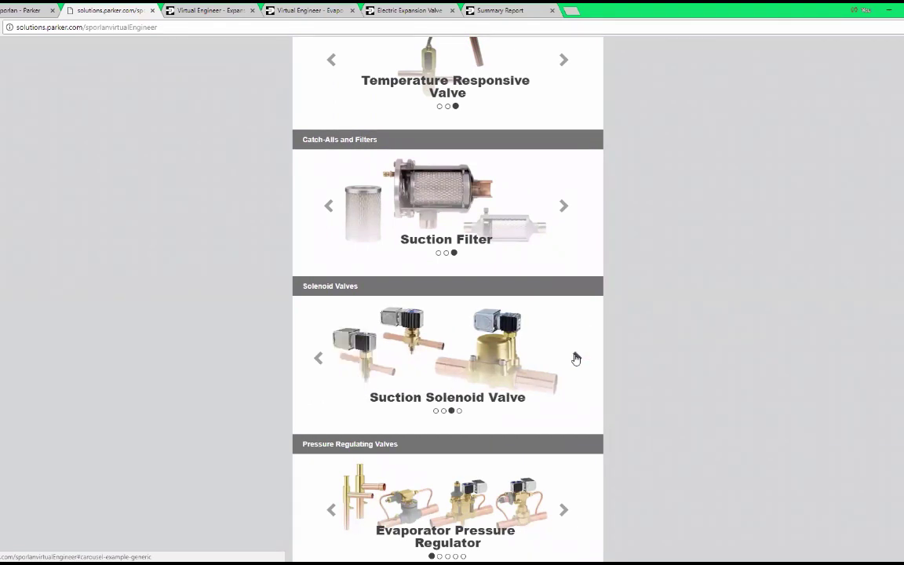
pyautogui.click(576, 359)
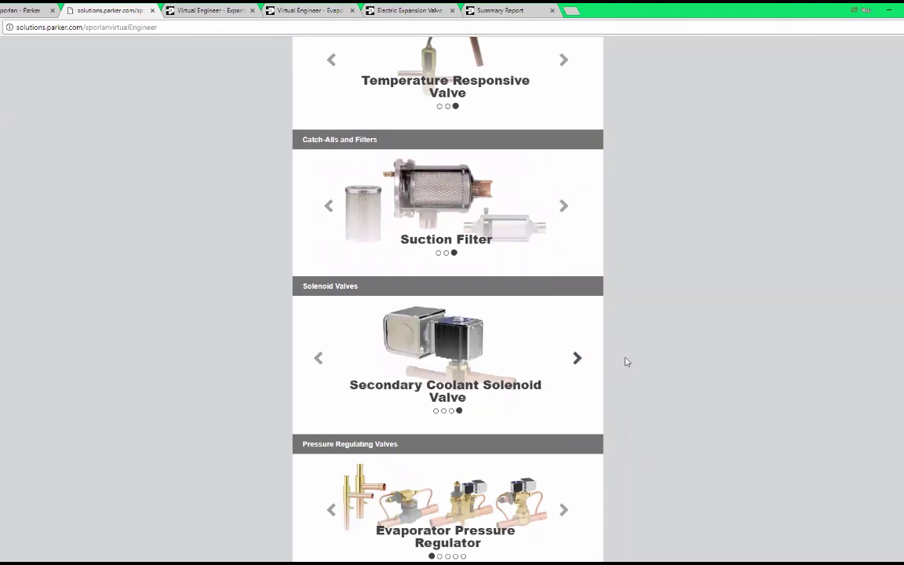
# Step: Page the regulator carousel to Discharge Bypass Valve and three-way valves to Split Condenser Solenoid Valve
pyautogui.scroll(-2, 624, 363)
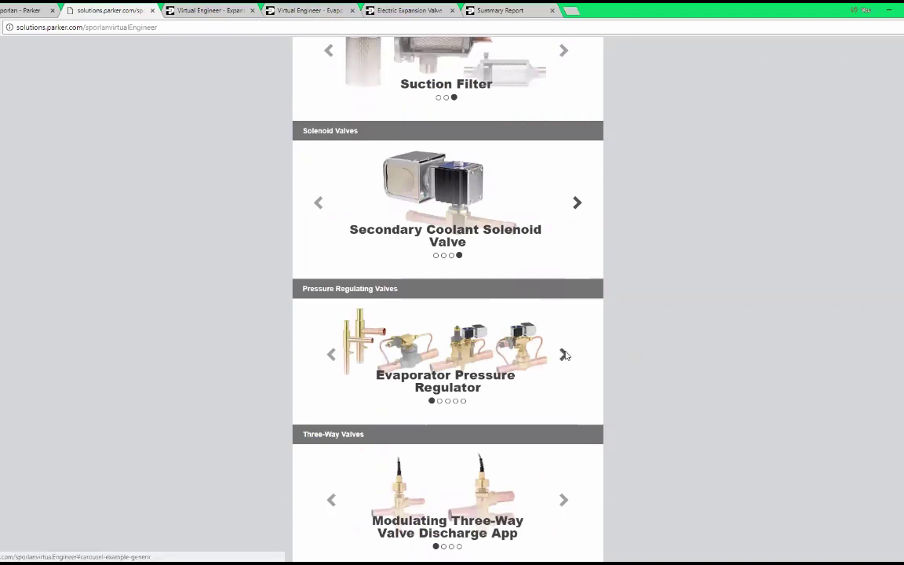
pyautogui.click(563, 355)
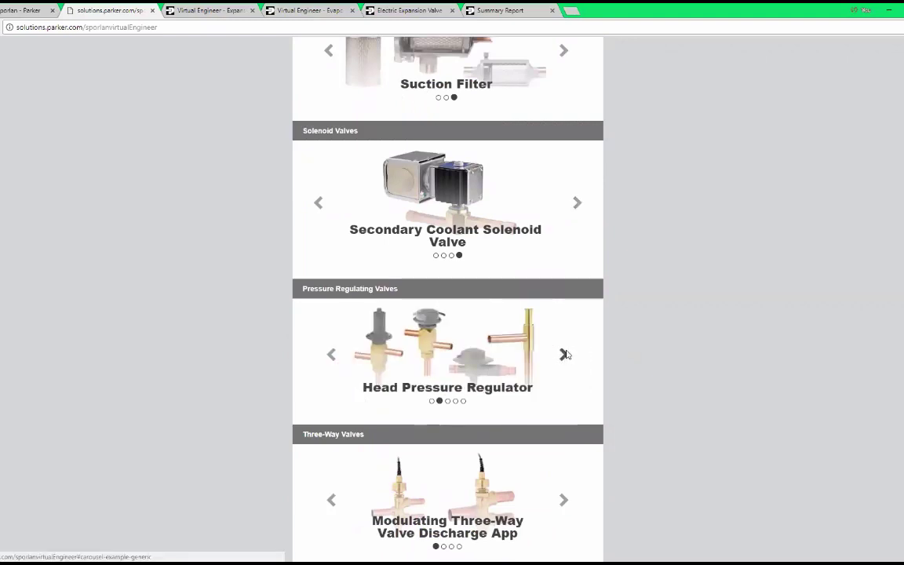
pyautogui.click(563, 354)
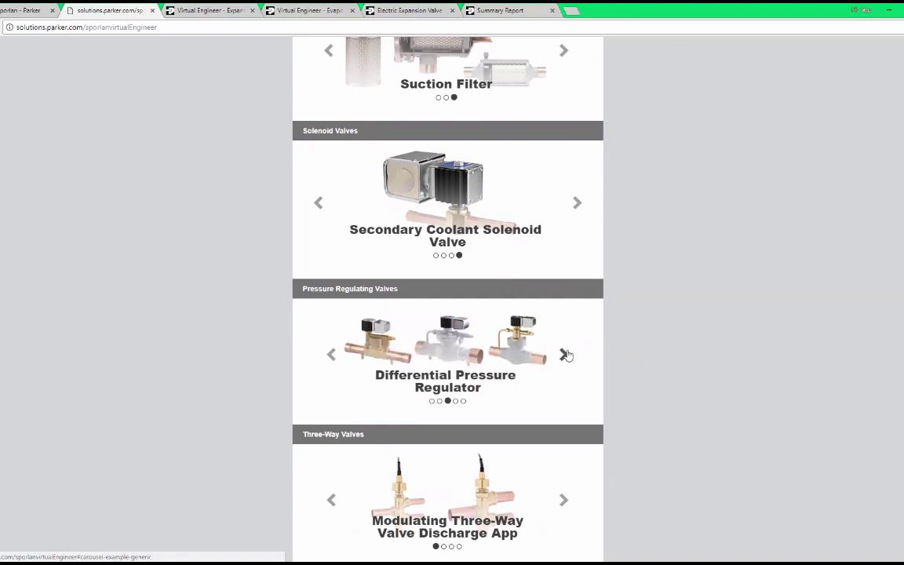
pyautogui.click(565, 355)
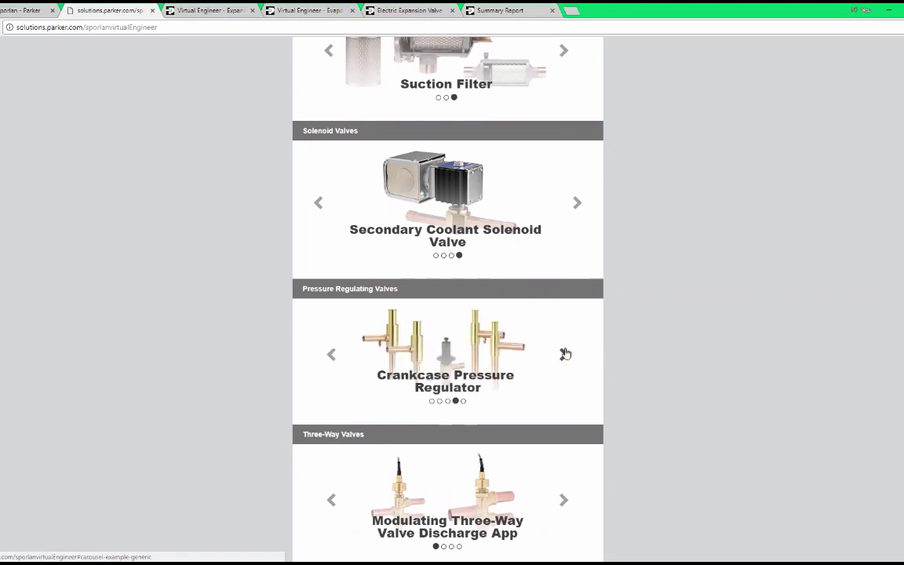
pyautogui.click(564, 354)
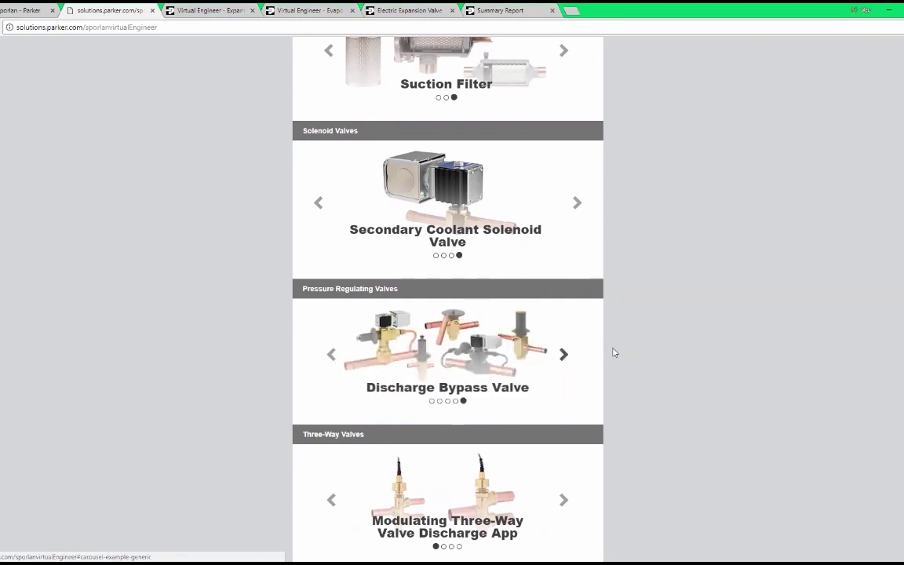
pyautogui.scroll(-2, 617, 353)
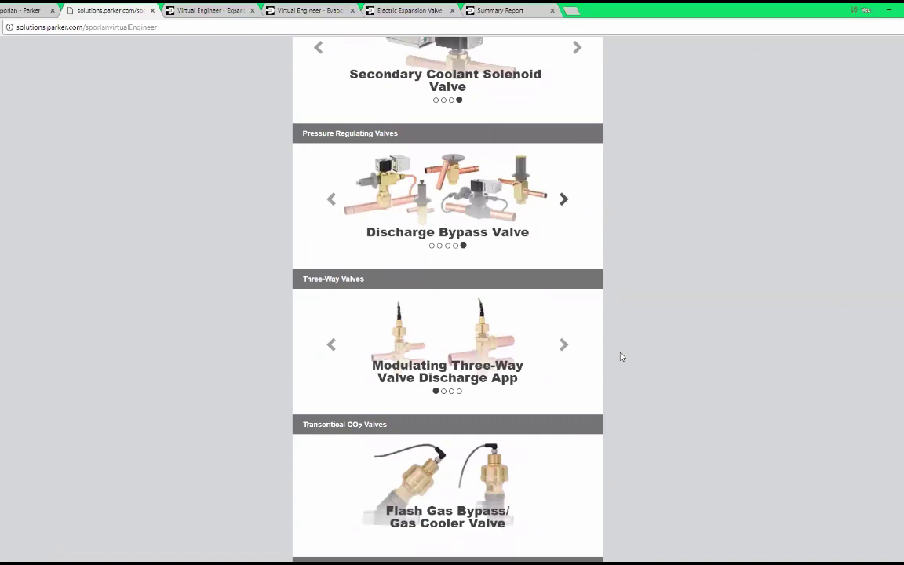
pyautogui.click(565, 354)
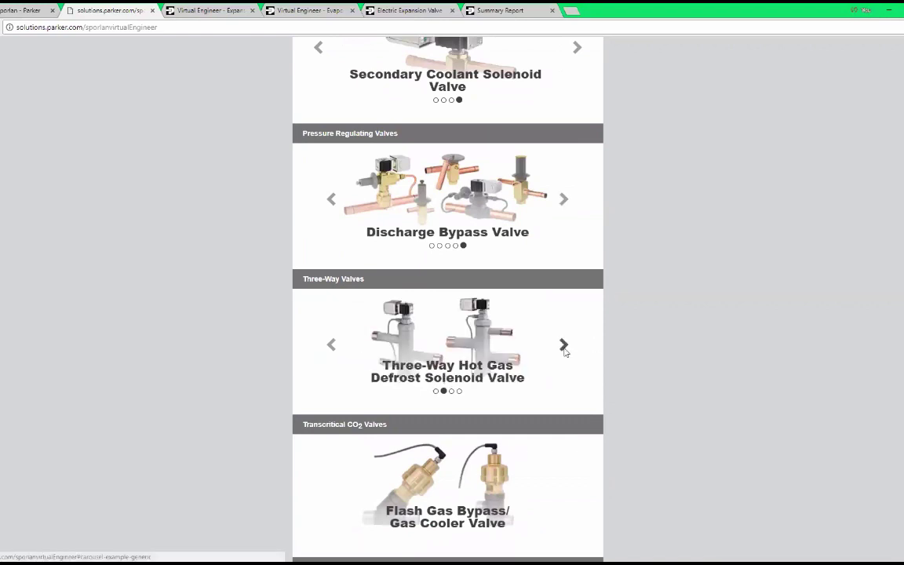
pyautogui.click(564, 349)
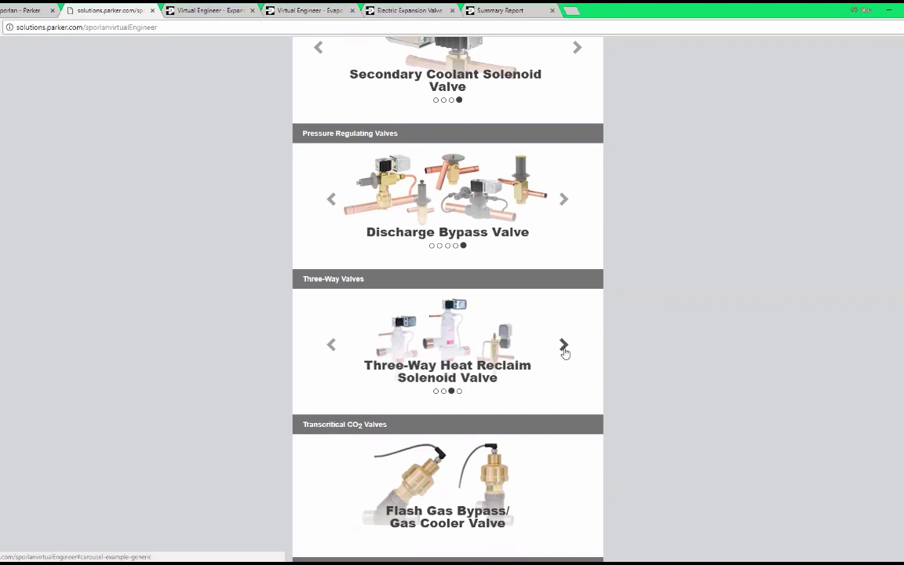
pyautogui.click(565, 349)
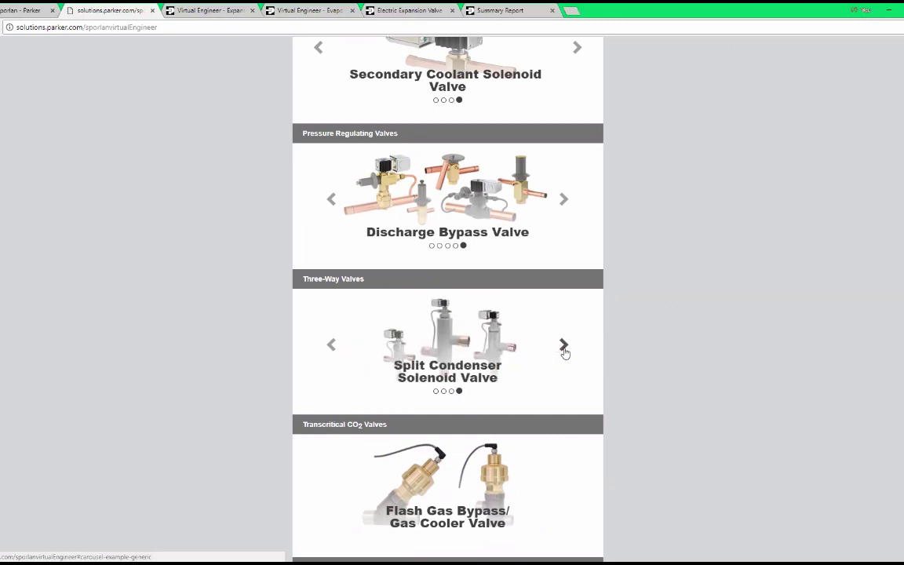
# Step: Advance the line sizing tools to Suction Line Sizing, then cycle Expansion Devices back to Expansion Valve
pyautogui.scroll(-3, 624, 357)
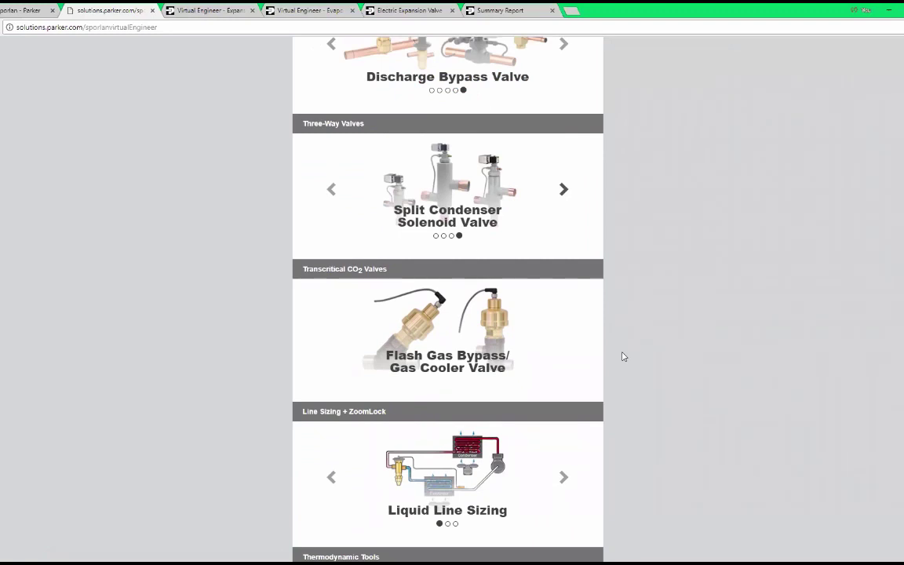
pyautogui.scroll(-3, 623, 356)
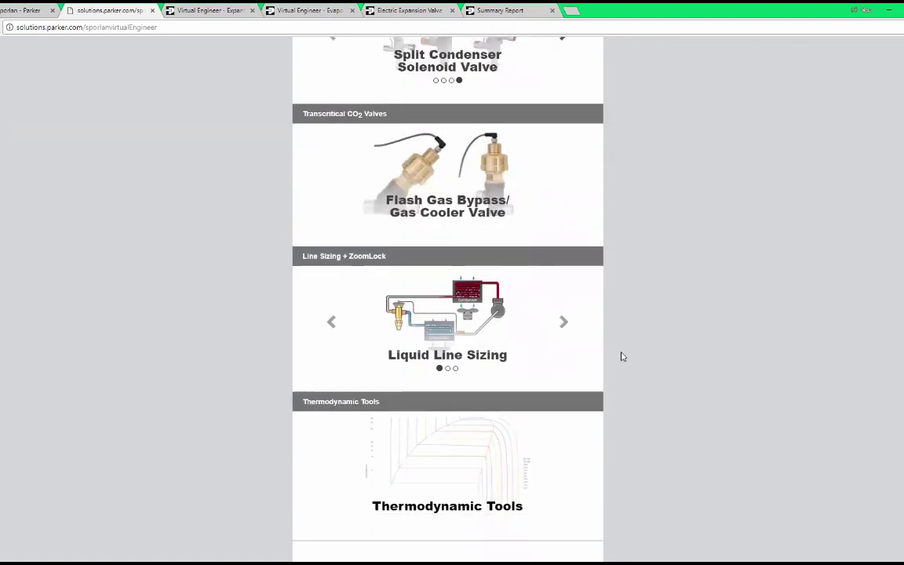
pyautogui.click(565, 324)
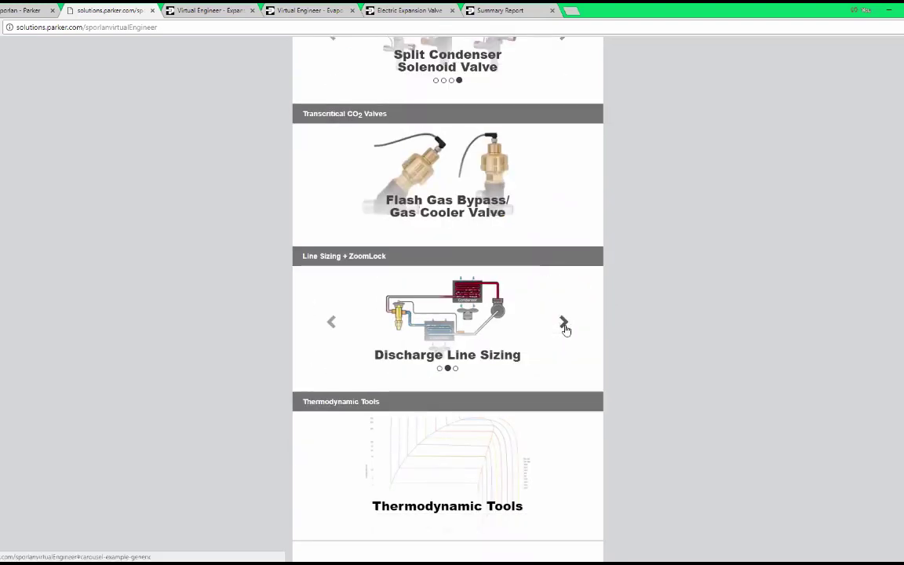
pyautogui.click(564, 325)
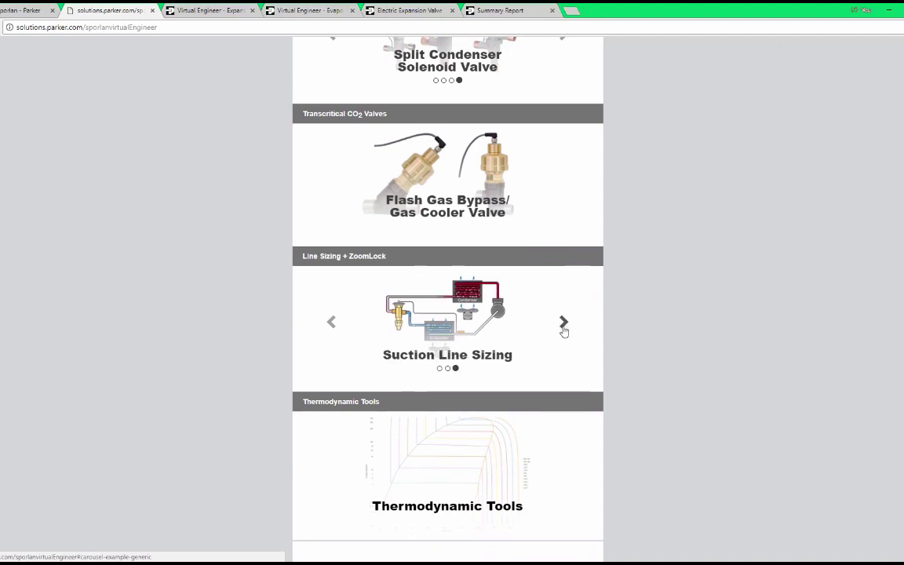
pyautogui.scroll(-1, 588, 377)
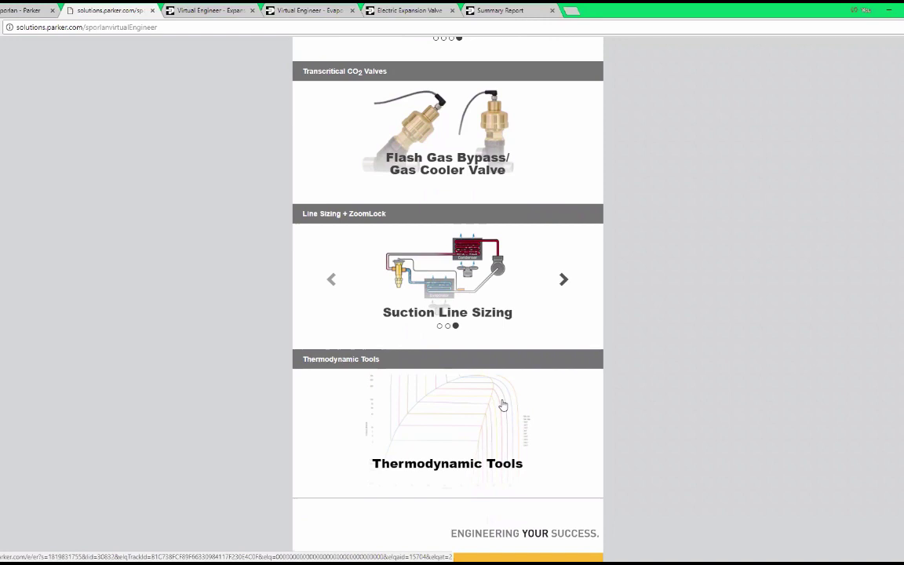
pyautogui.scroll(8, 796, 380)
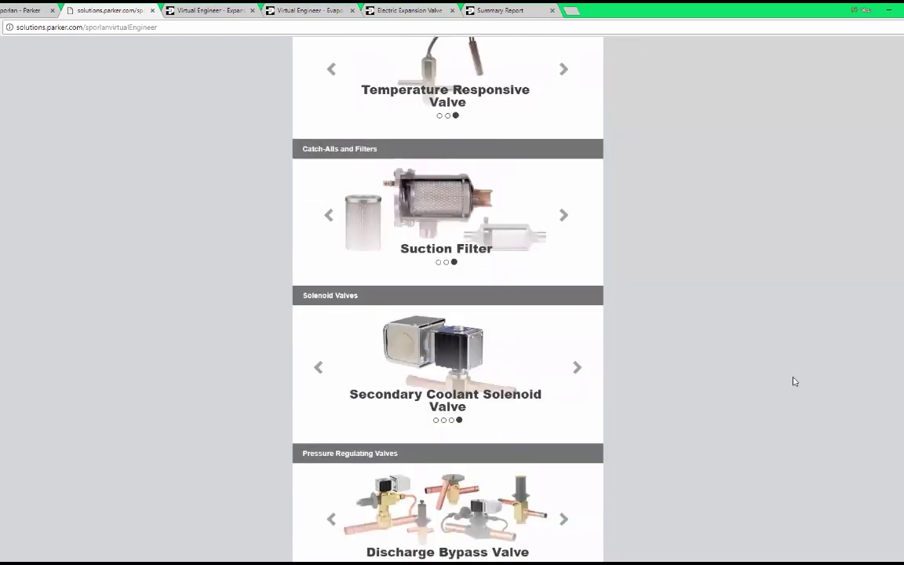
pyautogui.scroll(4, 794, 381)
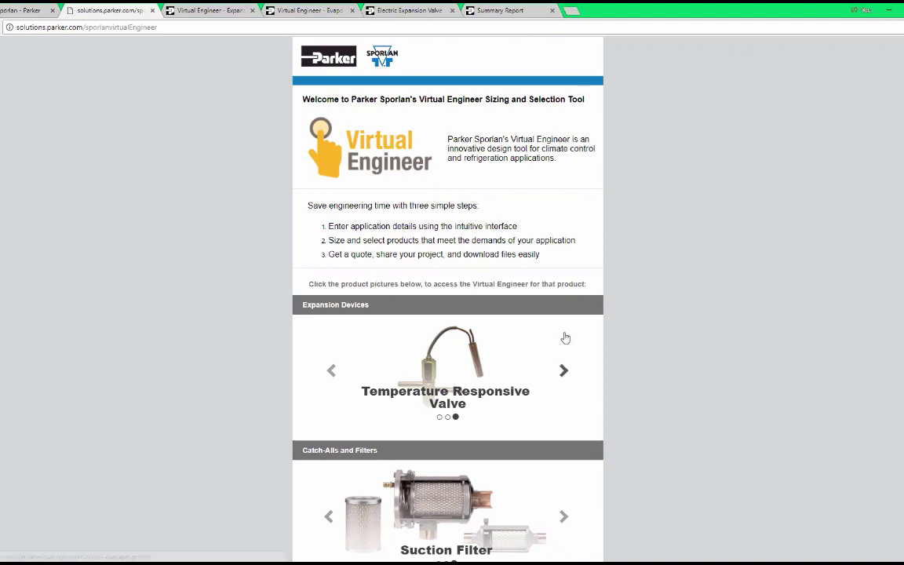
pyautogui.click(568, 373)
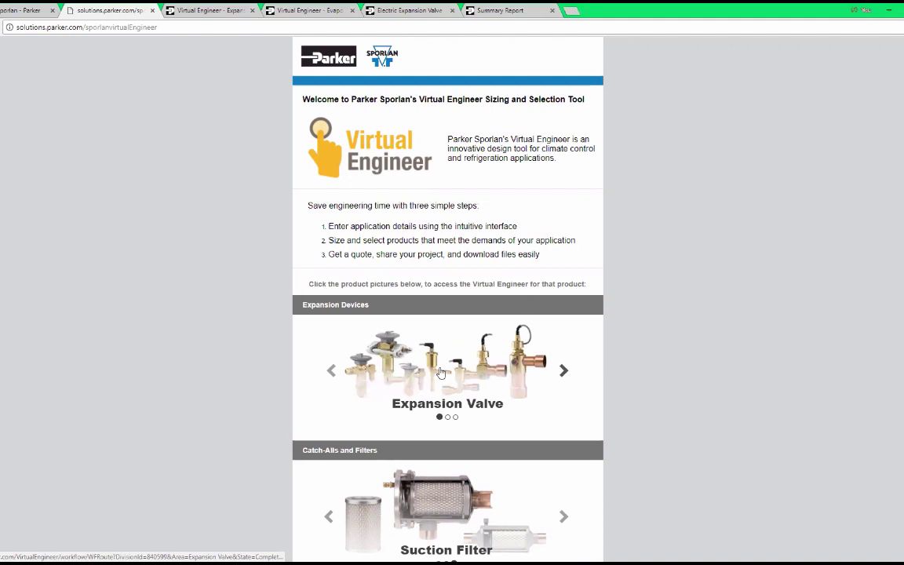
pyautogui.click(192, 11)
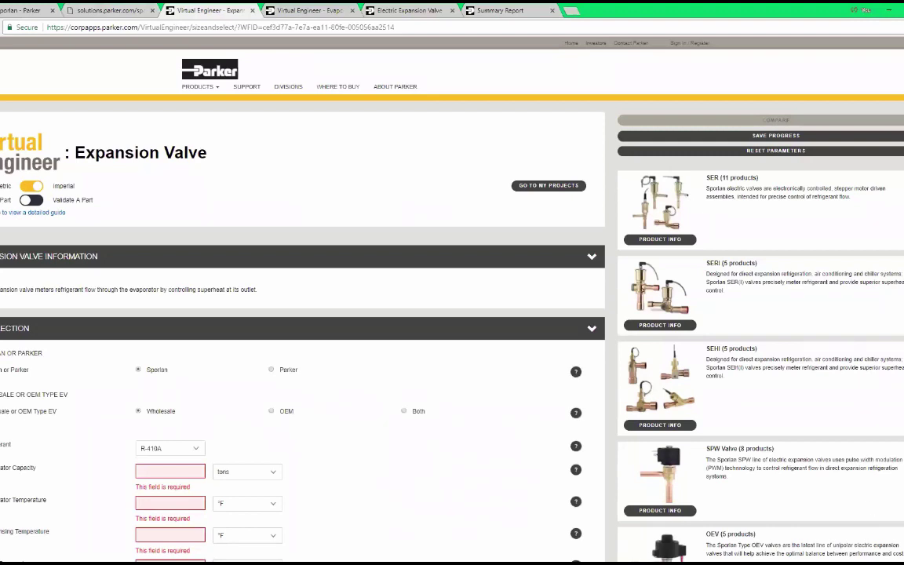
pyautogui.scroll(-3, 738, 346)
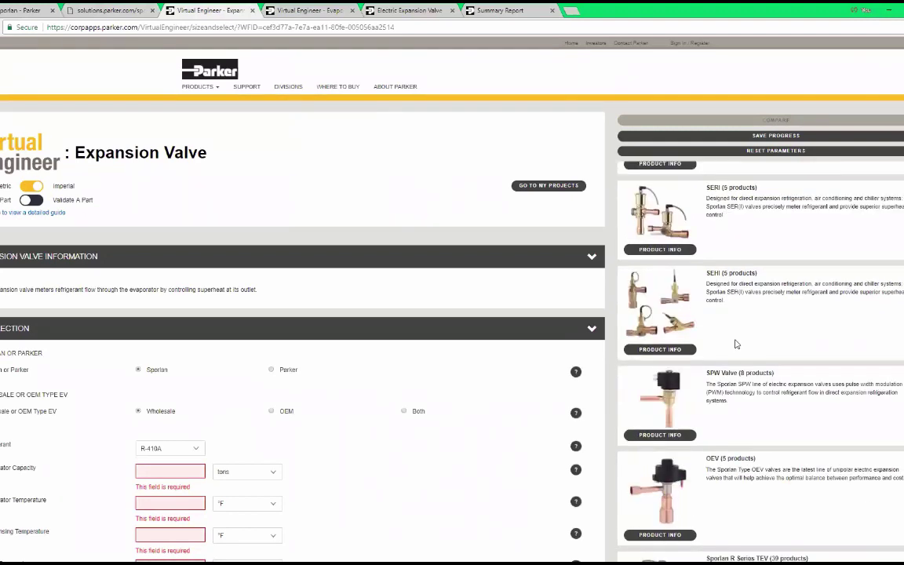
pyautogui.scroll(-2, 736, 349)
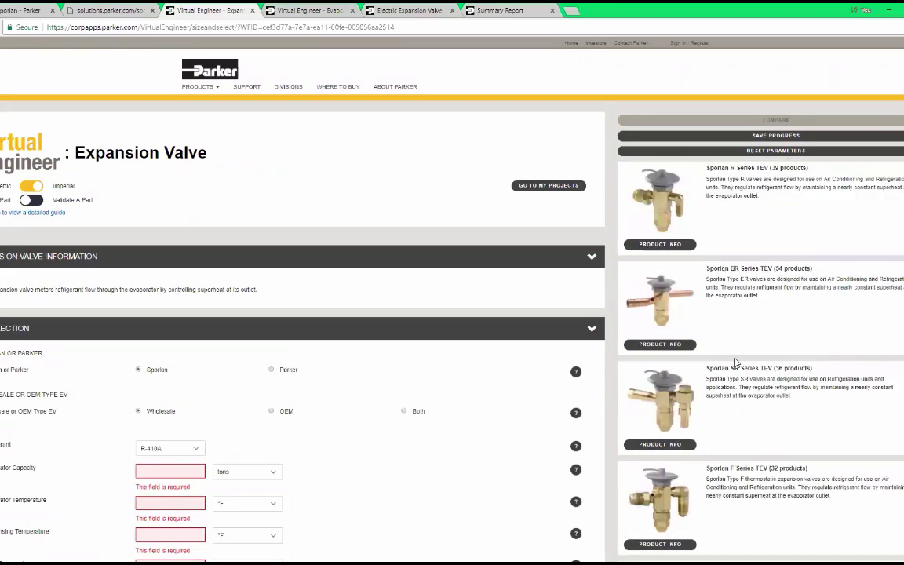
pyautogui.scroll(4, 651, 333)
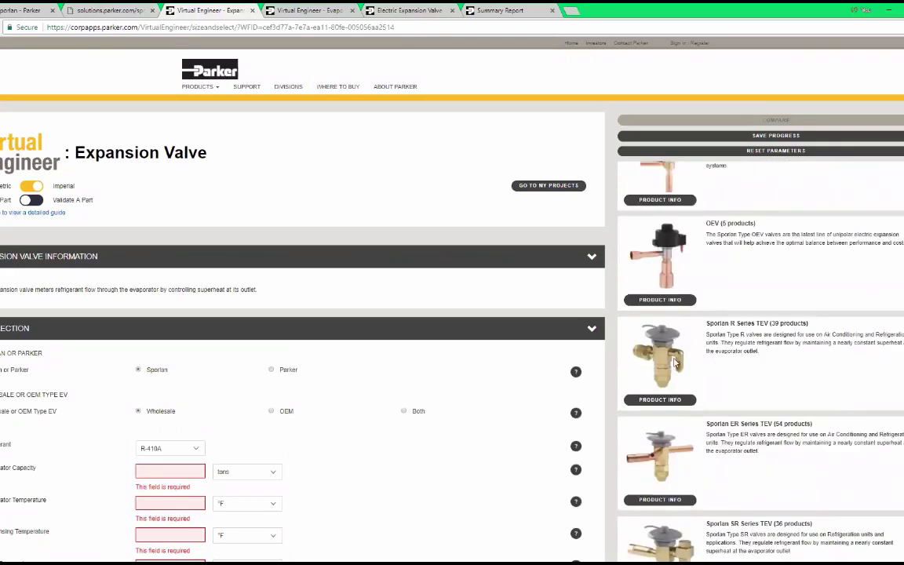
pyautogui.scroll(2, 648, 304)
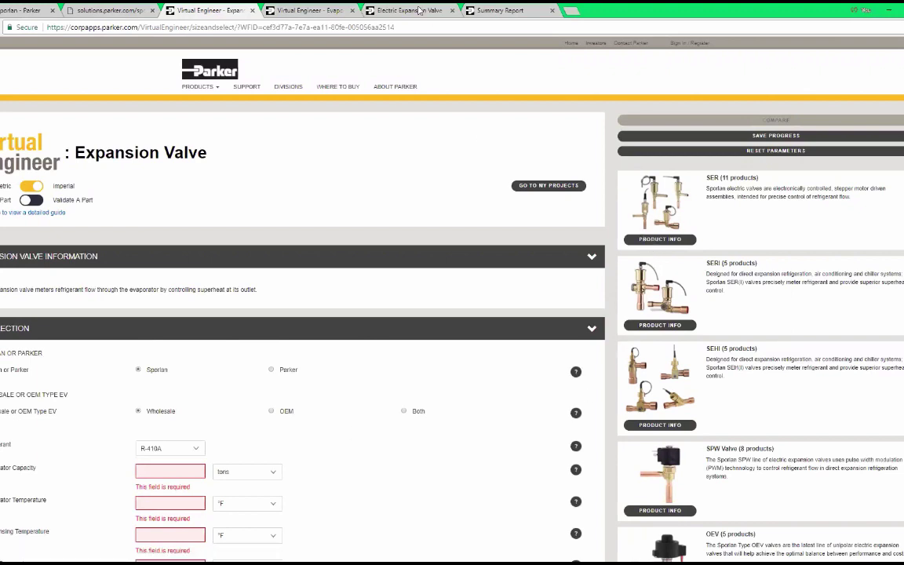
pyautogui.click(369, 10)
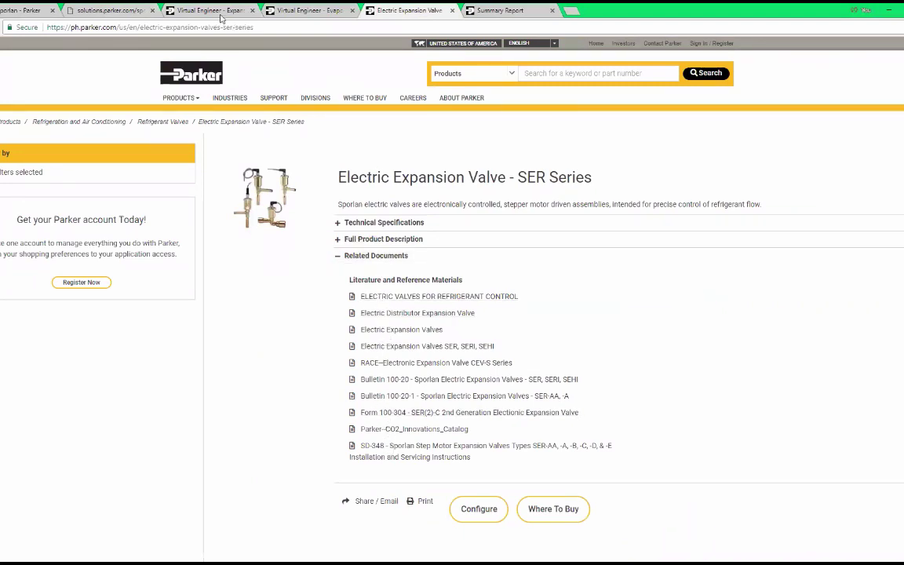
pyautogui.click(198, 12)
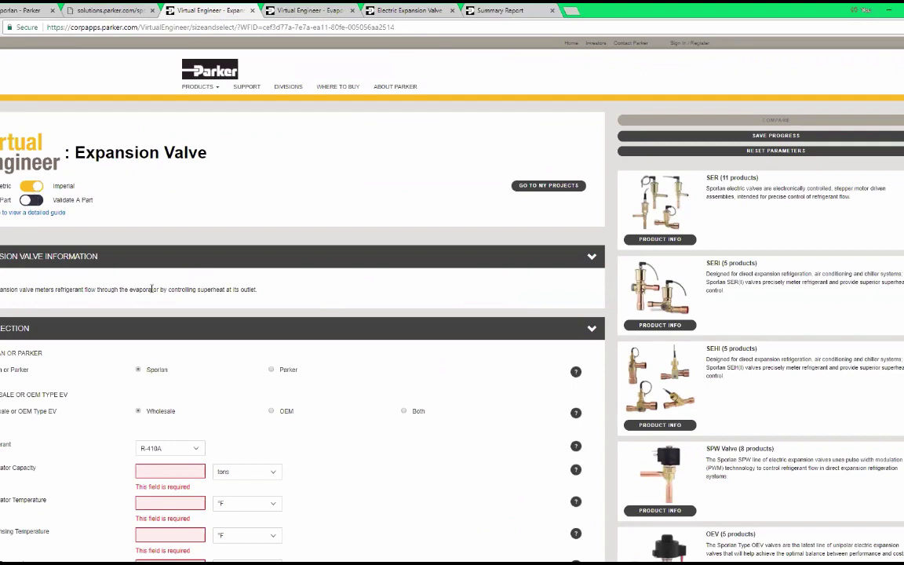
pyautogui.scroll(-1, 196, 263)
pyautogui.scroll(-1, 210, 295)
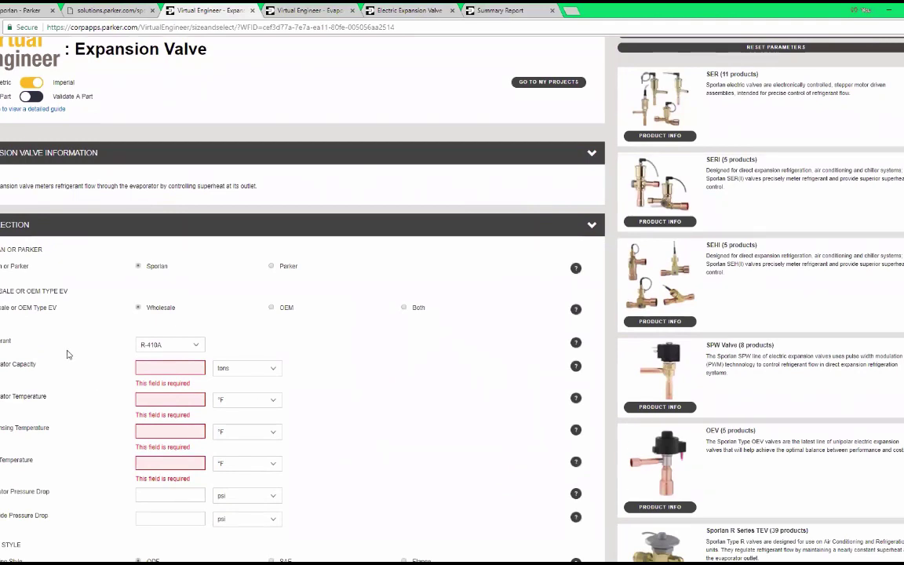
# Step: Enter 3 tons capacity, 40°F evaporator, 120°F condensing, 100°F liquid, and 45 and 3 psi pressure drops
pyautogui.scroll(-1, 211, 357)
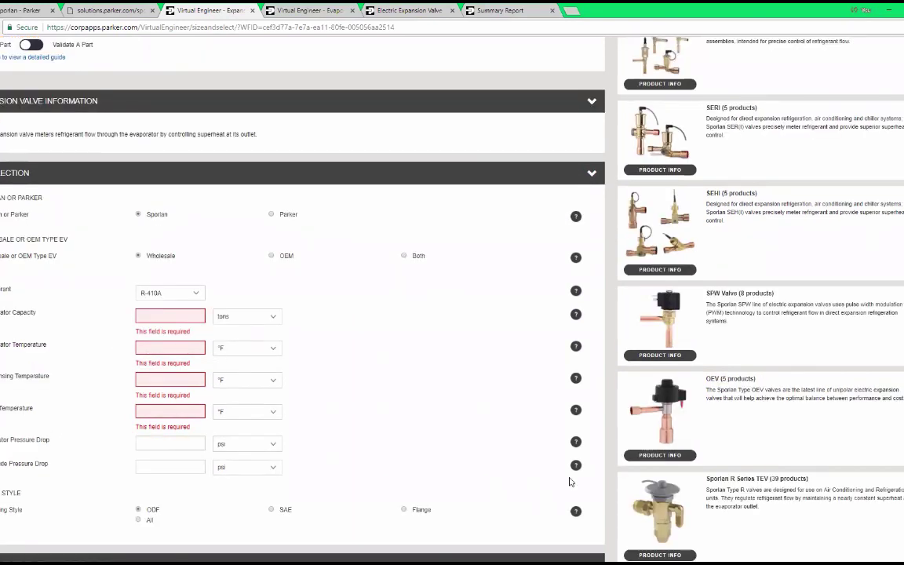
pyautogui.moveTo(577, 318)
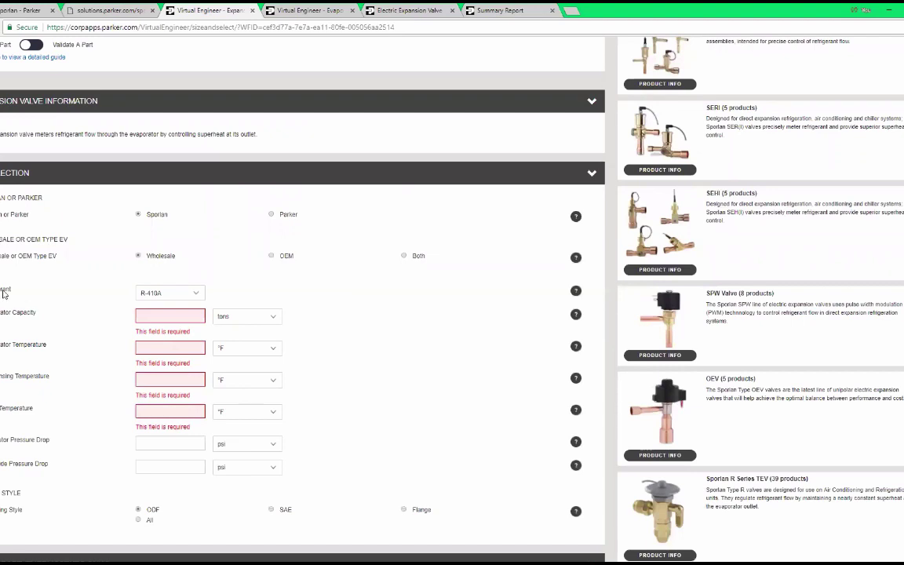
pyautogui.click(186, 317)
pyautogui.write('3')
pyautogui.press('Tab')
pyautogui.press('Tab')
pyautogui.write('40')
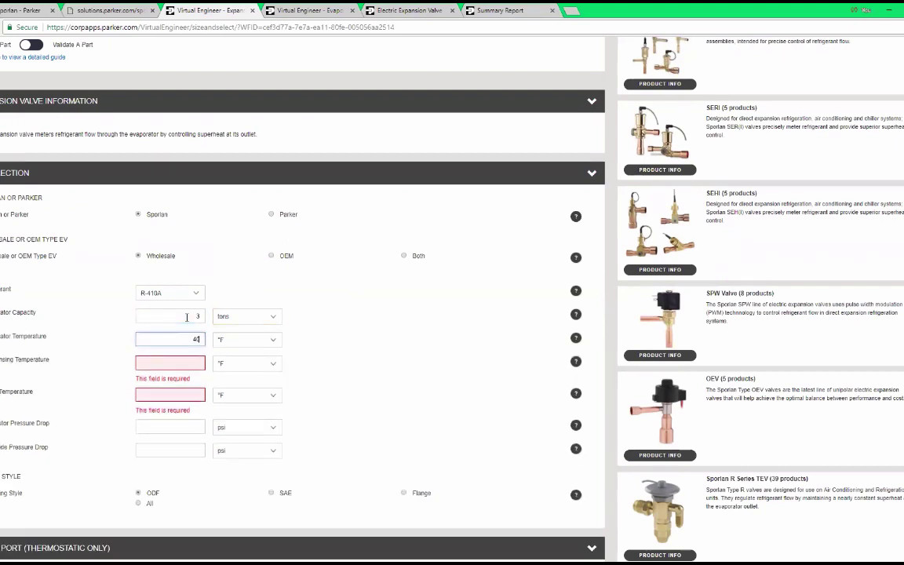
pyautogui.press('Tab')
pyautogui.press('Tab')
pyautogui.write('120')
pyautogui.press('Tab')
pyautogui.press('Tab')
pyautogui.write('100')
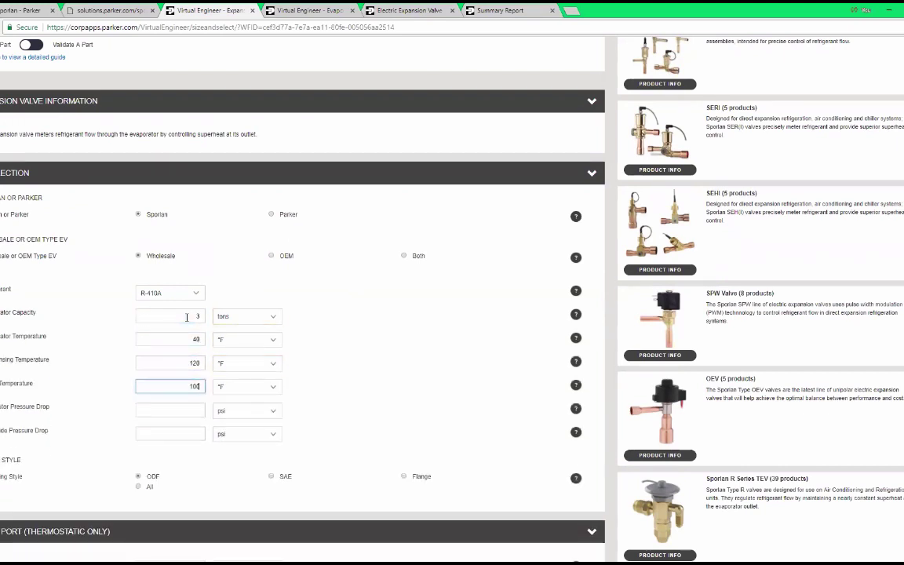
pyautogui.press('Tab')
pyautogui.press('Tab')
pyautogui.write('45')
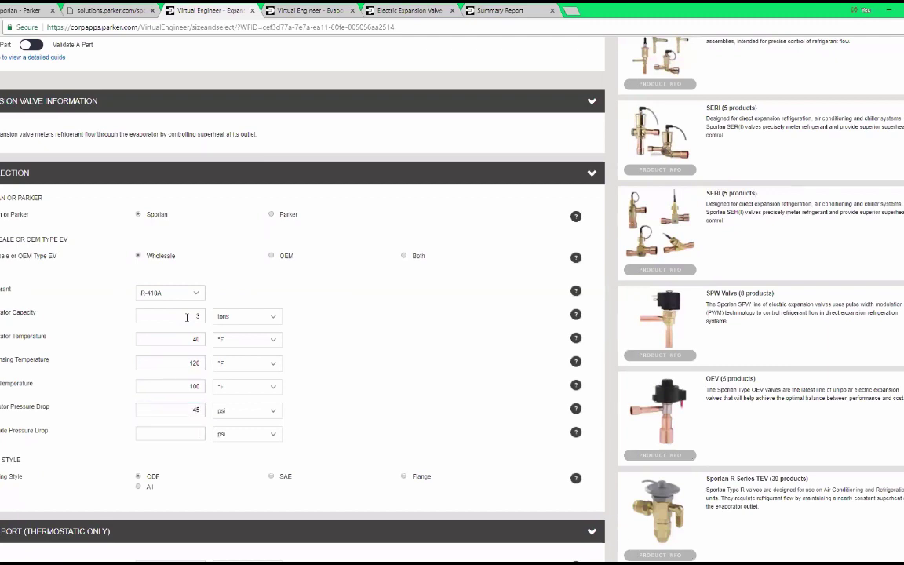
pyautogui.press('Tab')
pyautogui.press('Tab')
pyautogui.write('3')
pyautogui.click(365, 333)
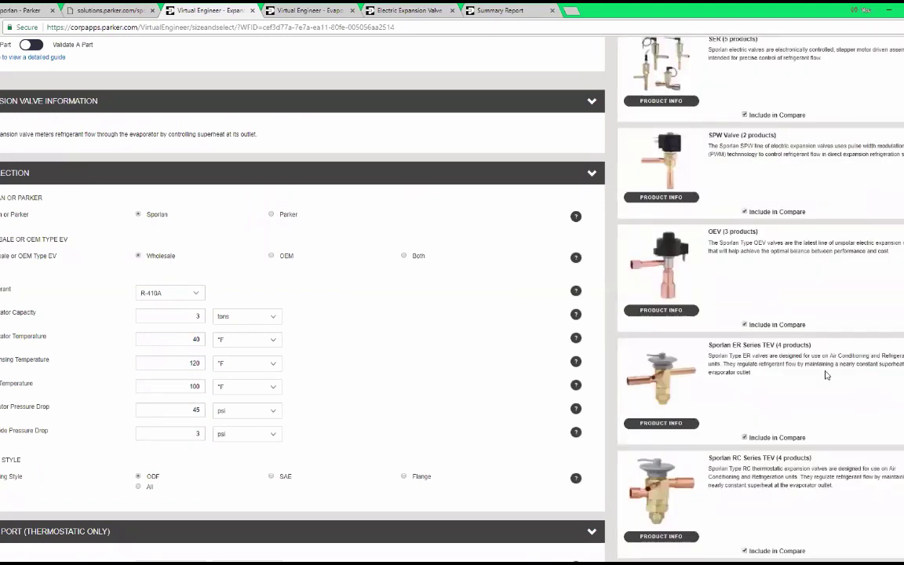
# Step: Show the matching valves in a comparison results table
pyautogui.scroll(-3, 820, 384)
pyautogui.scroll(5, 820, 392)
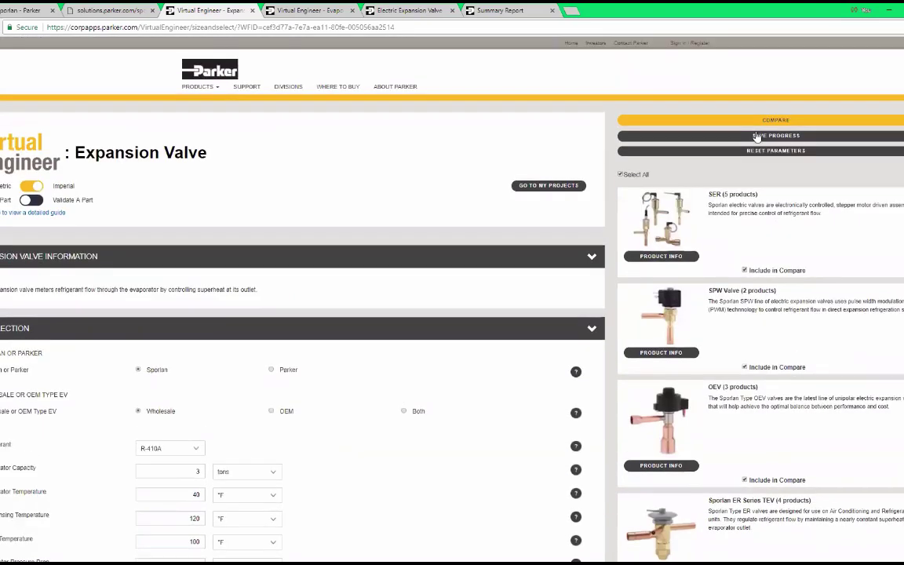
pyautogui.click(755, 121)
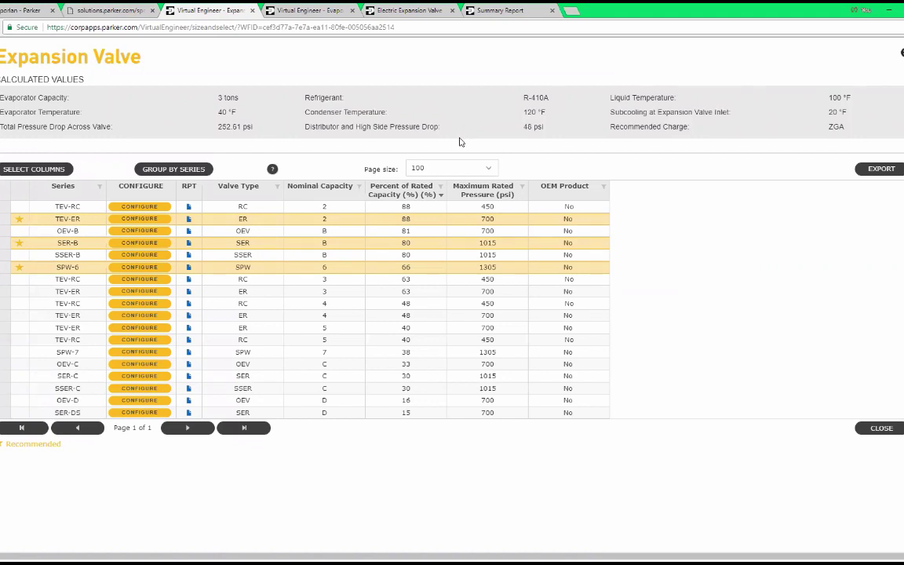
# Step: Try sorting by Nominal Capacity, Percent of Rated Capacity, Maximum Rated Pressure and OEM Product, ending on Valve Type ascending
pyautogui.click(340, 189)
pyautogui.click(319, 214)
pyautogui.click(318, 186)
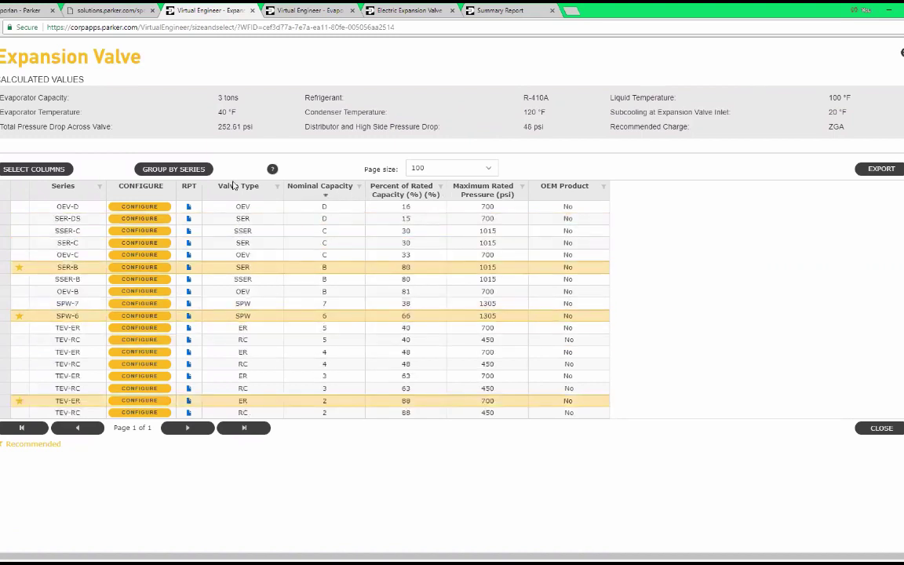
pyautogui.click(246, 187)
pyautogui.click(401, 190)
pyautogui.click(401, 189)
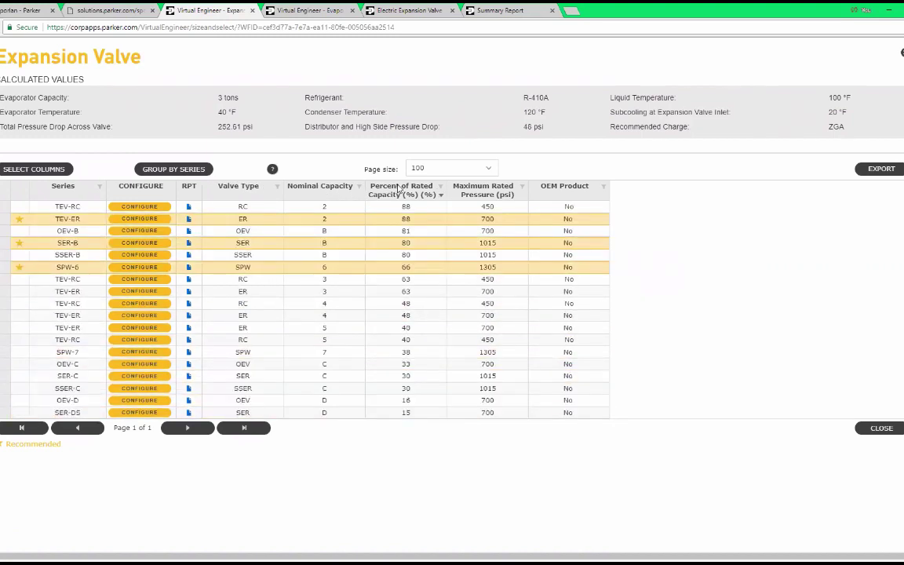
pyautogui.click(486, 189)
pyautogui.click(487, 190)
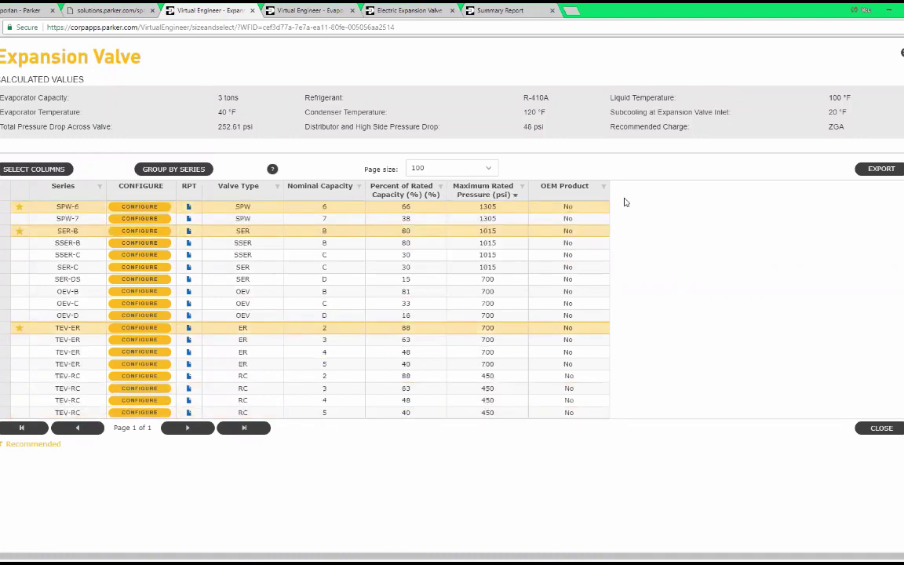
pyautogui.click(561, 188)
pyautogui.click(330, 190)
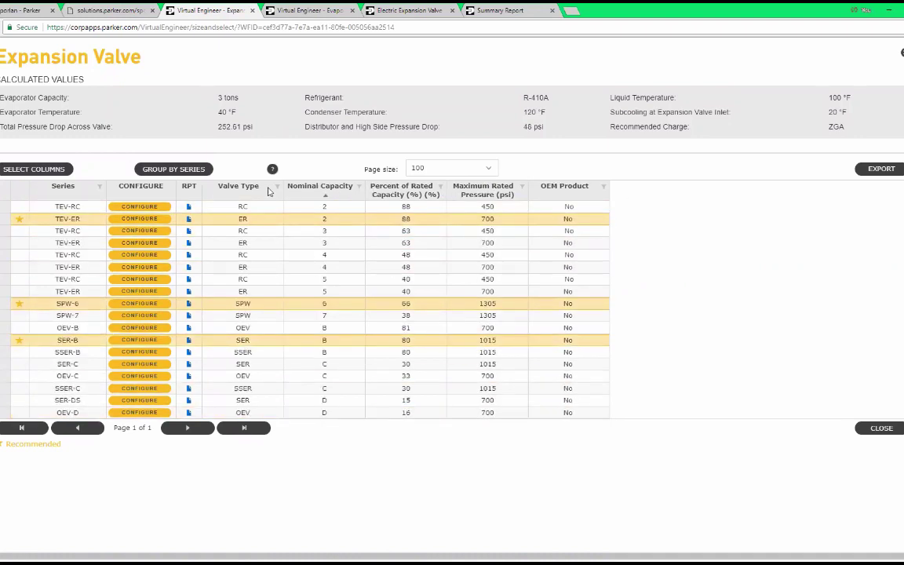
pyautogui.click(268, 190)
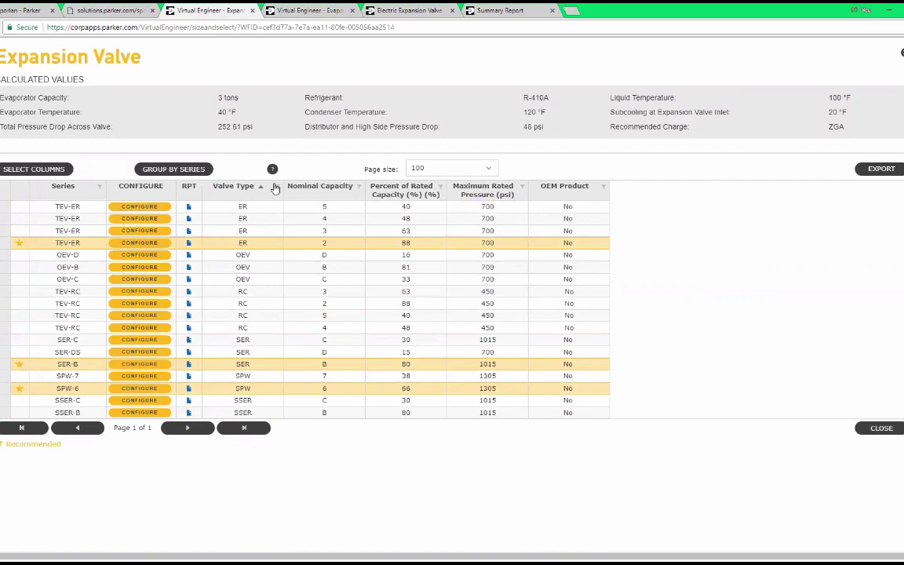
# Step: Filter the Valve Type column to ER only, then reselect all valve types
pyautogui.click(276, 187)
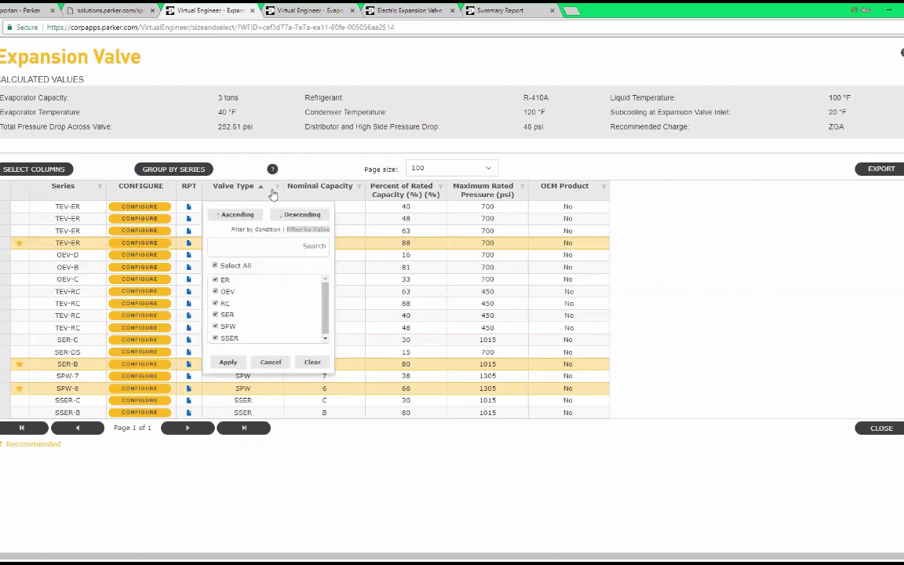
pyautogui.click(216, 266)
pyautogui.click(217, 279)
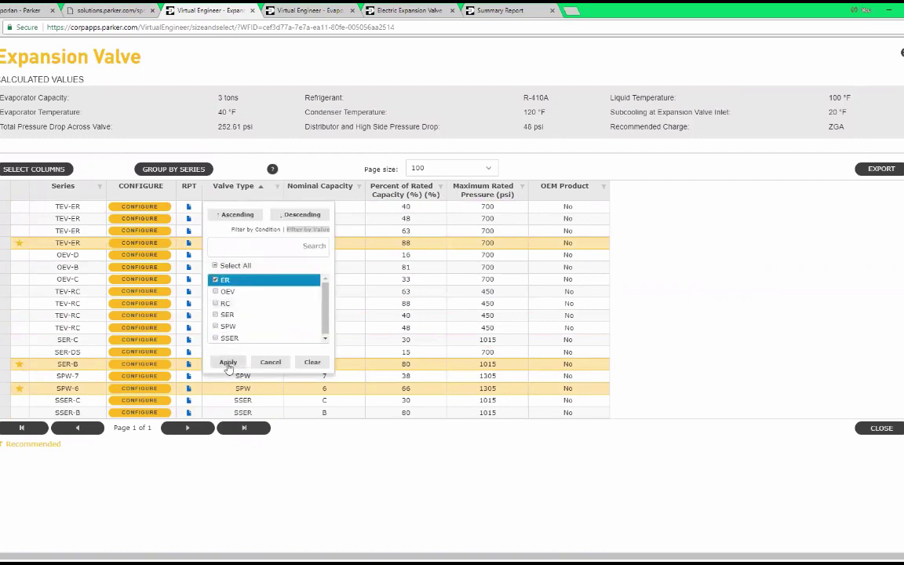
pyautogui.click(227, 362)
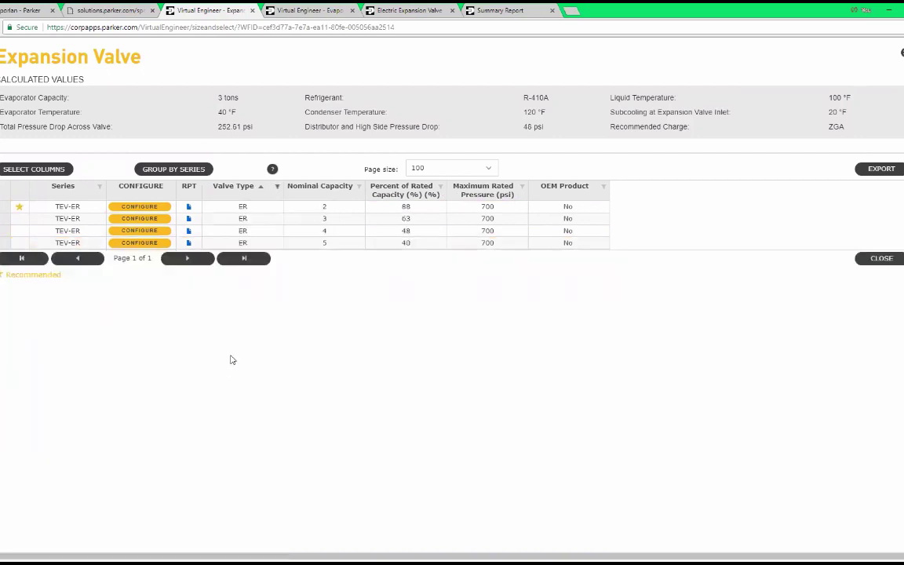
pyautogui.click(277, 186)
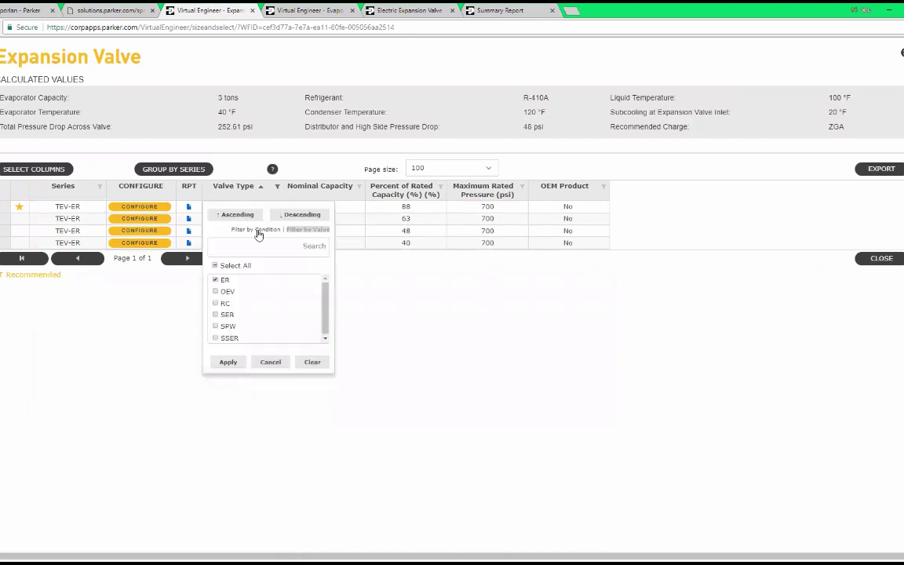
pyautogui.click(215, 265)
pyautogui.click(227, 362)
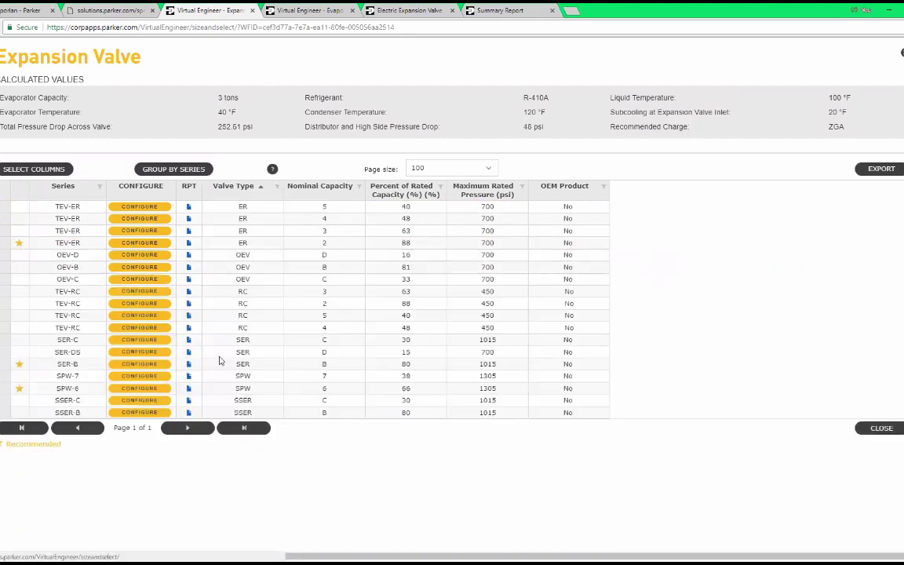
pyautogui.click(189, 243)
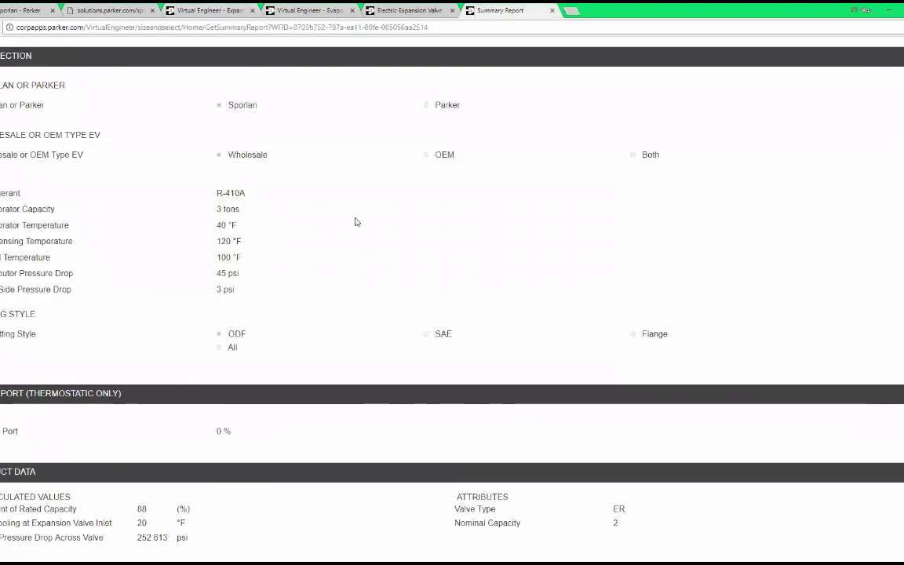
pyautogui.scroll(5, 355, 220)
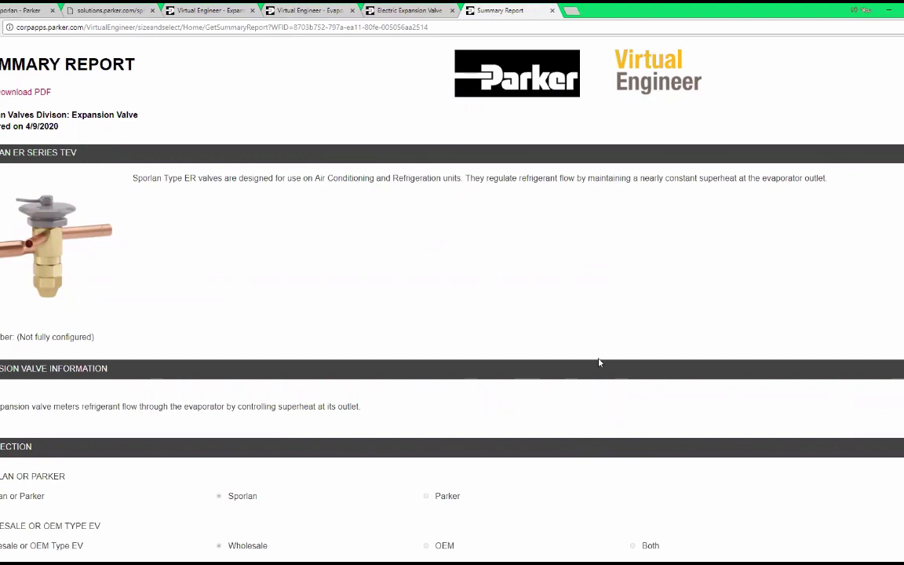
pyautogui.scroll(-2, 599, 361)
pyautogui.scroll(-3, 599, 370)
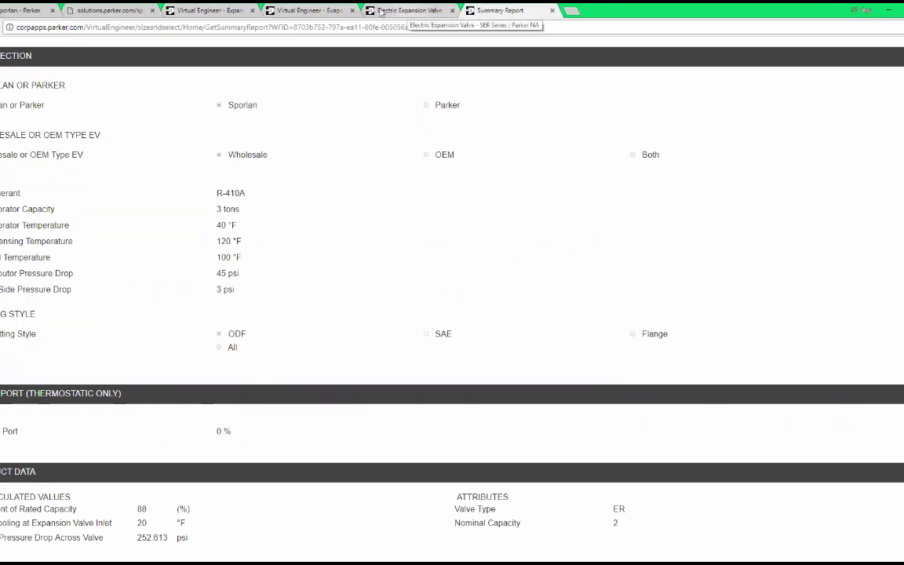
pyautogui.click(194, 13)
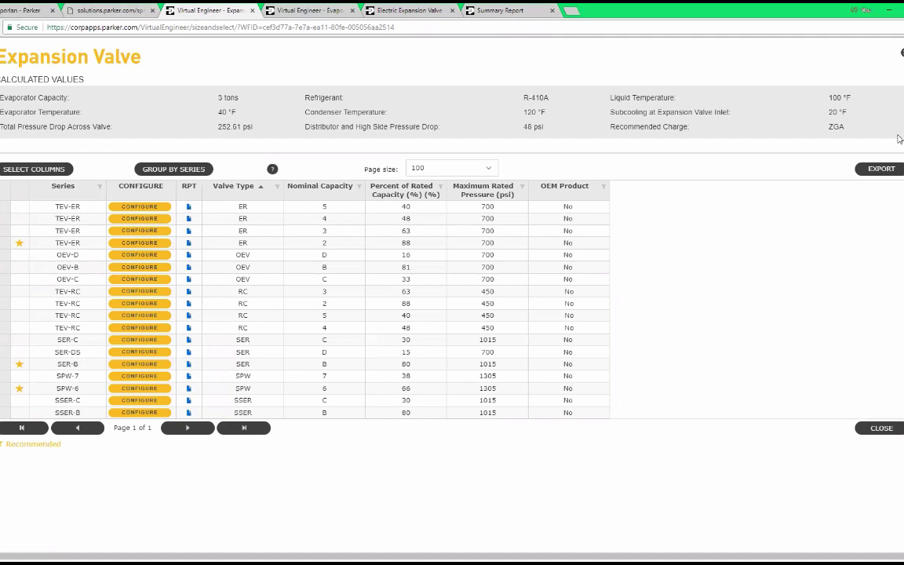
# Step: Export the results to Compare (36).xlsx, open it in Excel, then minimize Excel
pyautogui.click(879, 169)
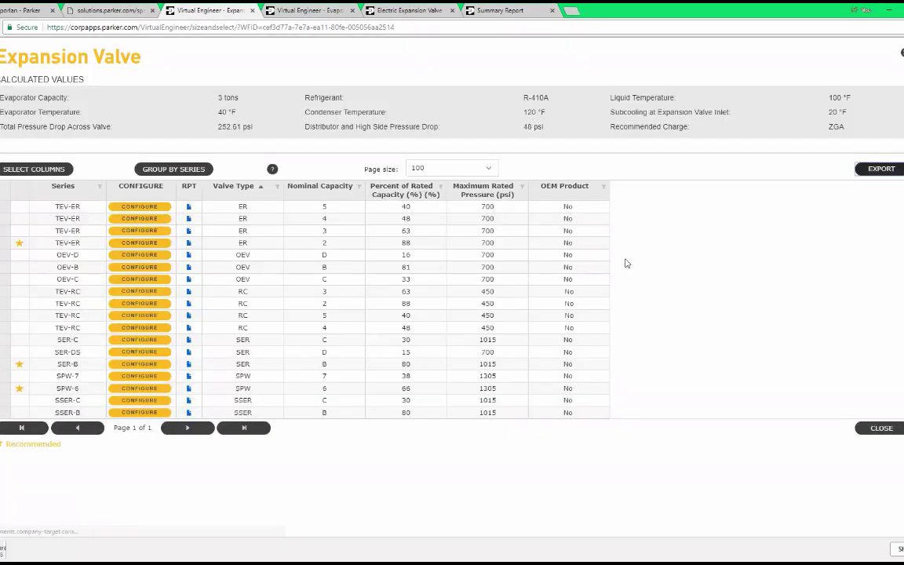
pyautogui.rightClick(110, 488)
pyautogui.click(47, 545)
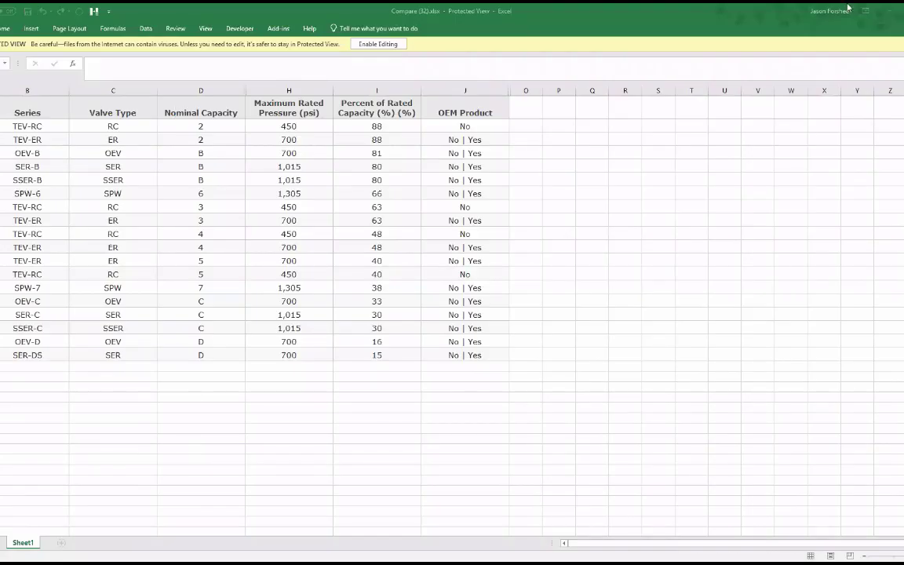
pyautogui.click(894, 11)
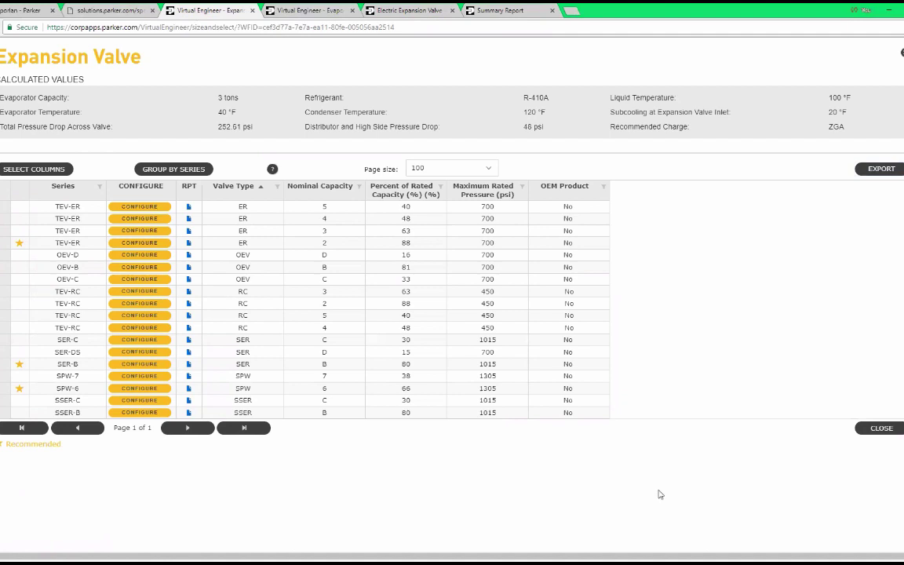
# Step: Close the results, clear Select All, and include only Sporlan ER Series TEV and SER in the comparison
pyautogui.click(882, 430)
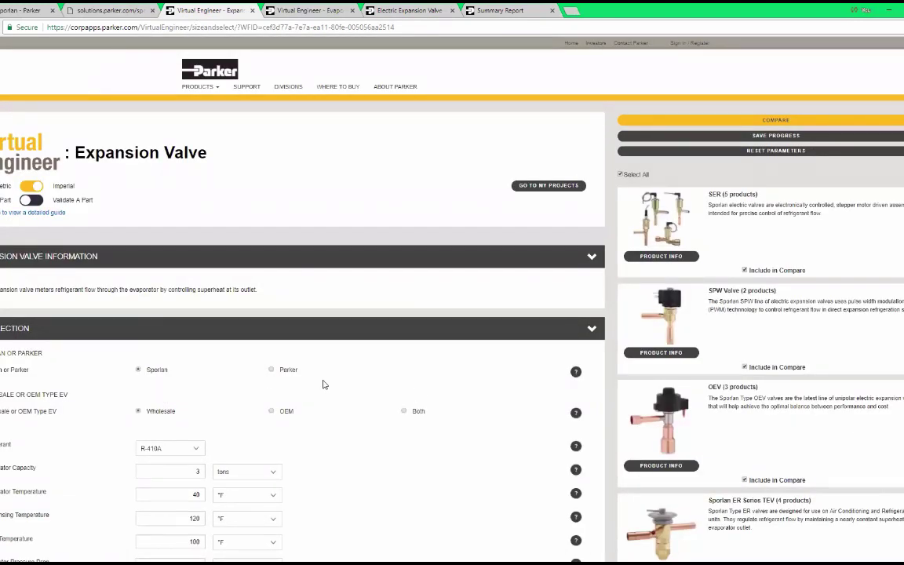
pyautogui.click(619, 176)
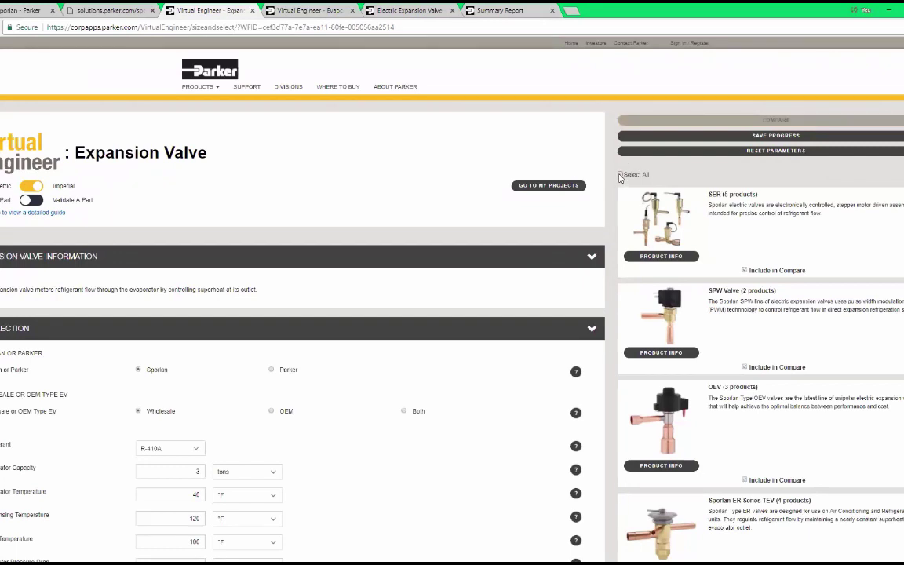
pyautogui.click(620, 175)
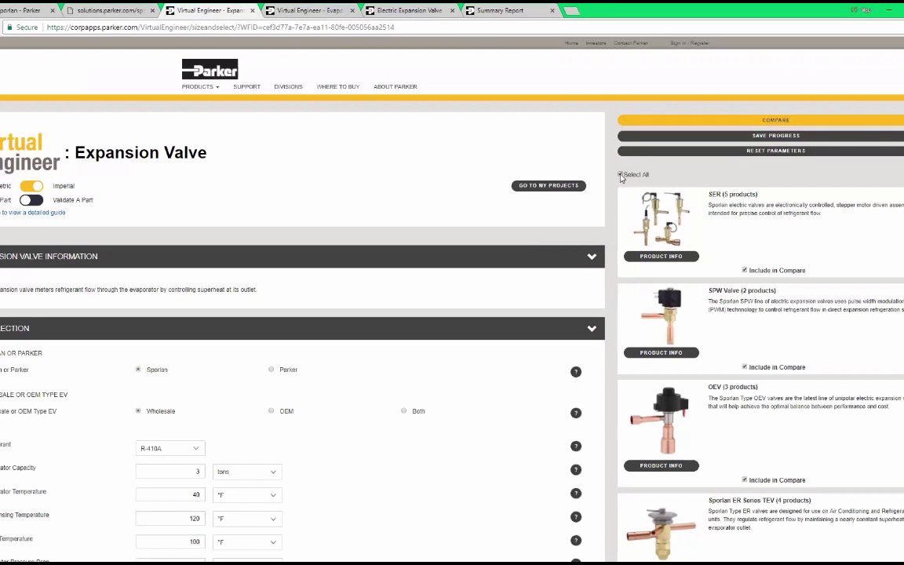
pyautogui.click(620, 176)
pyautogui.click(620, 175)
pyautogui.click(619, 176)
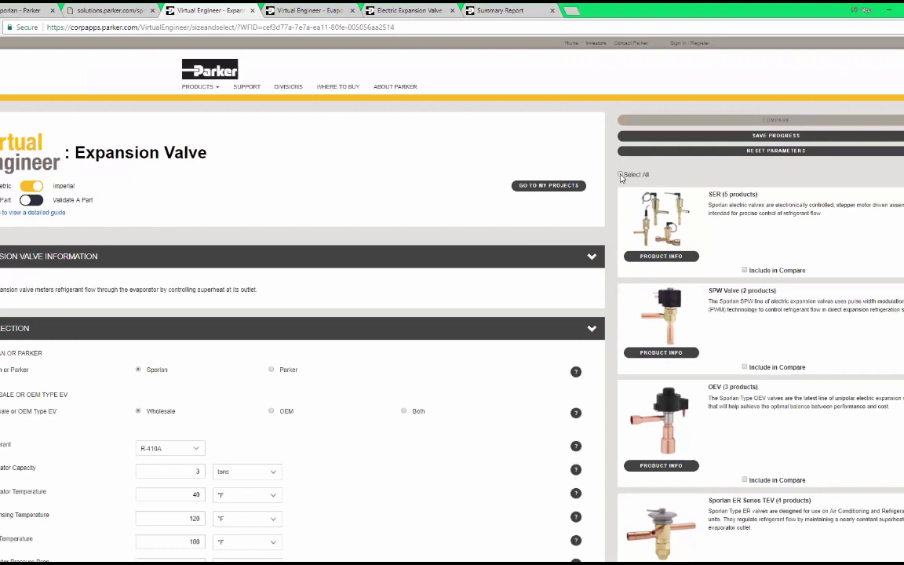
pyautogui.click(620, 176)
pyautogui.click(620, 176)
pyautogui.scroll(-1, 736, 510)
pyautogui.click(744, 540)
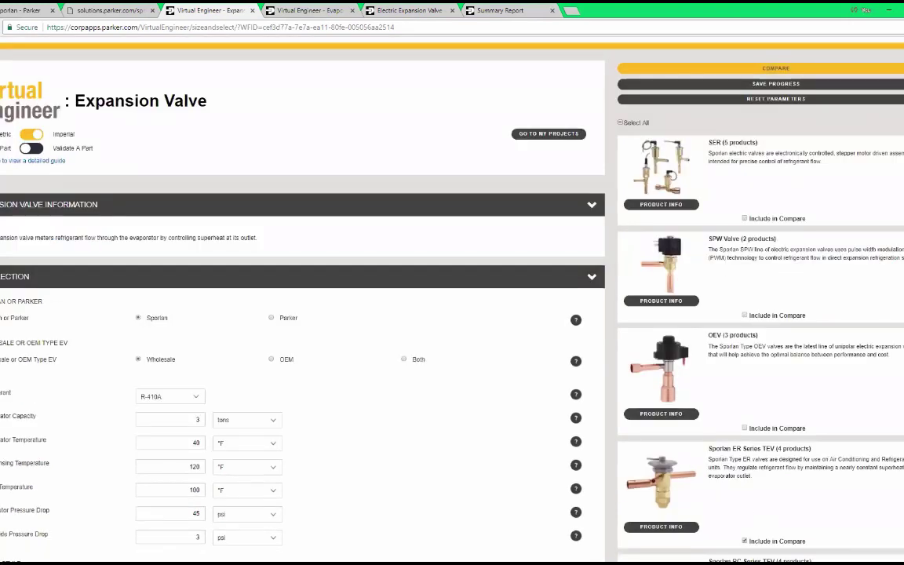
pyautogui.click(744, 218)
pyautogui.click(710, 69)
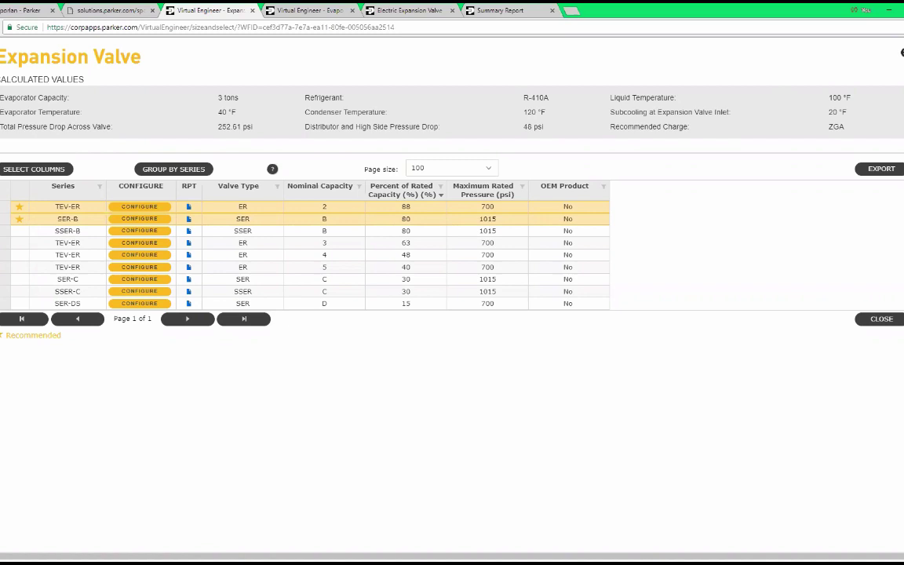
# Step: Close the comparison, switch on Validate A Part, and clear Select All for the valve families
pyautogui.click(882, 318)
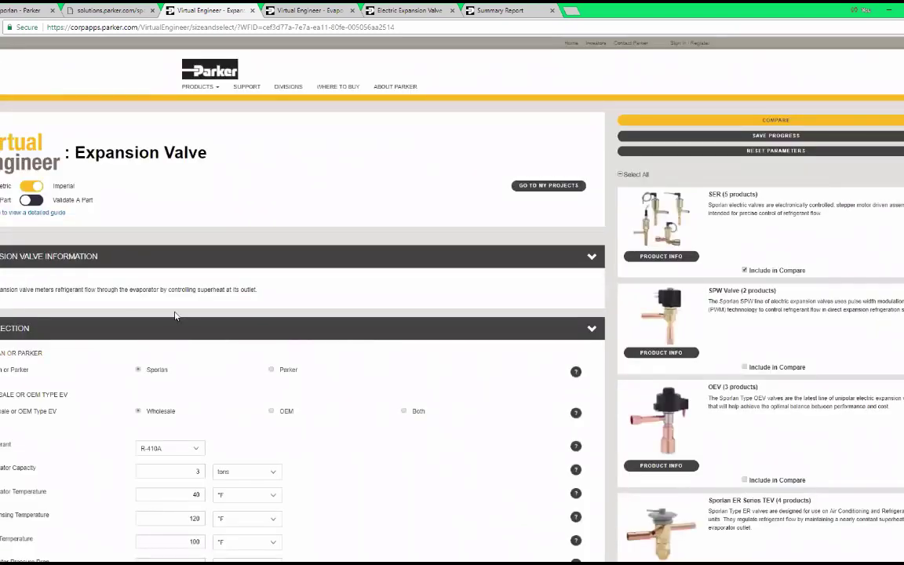
pyautogui.click(33, 198)
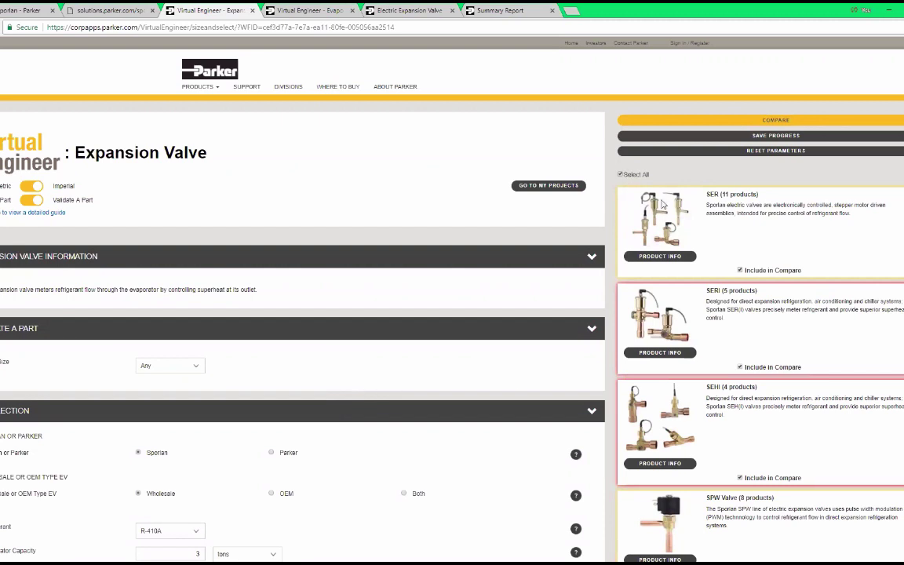
pyautogui.click(621, 175)
pyautogui.scroll(-3, 703, 344)
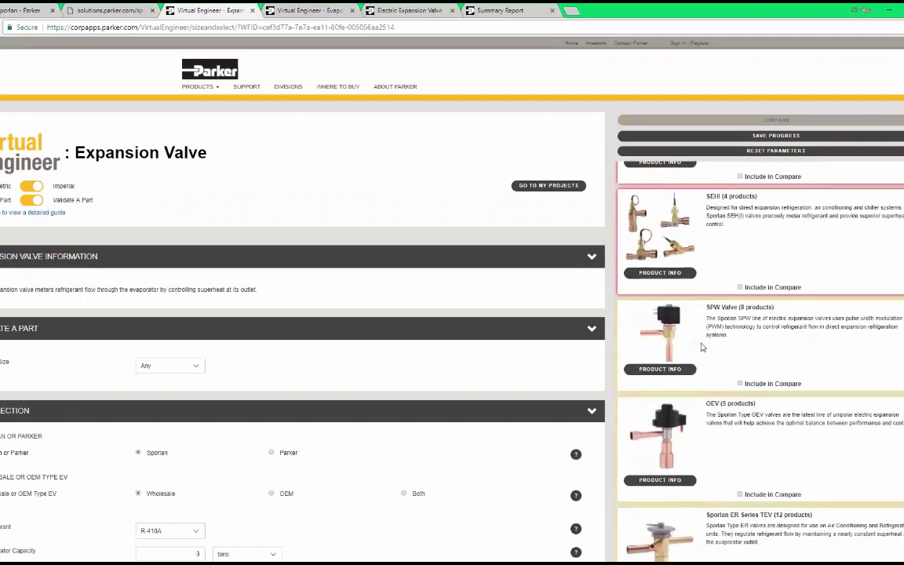
pyautogui.scroll(-3, 738, 396)
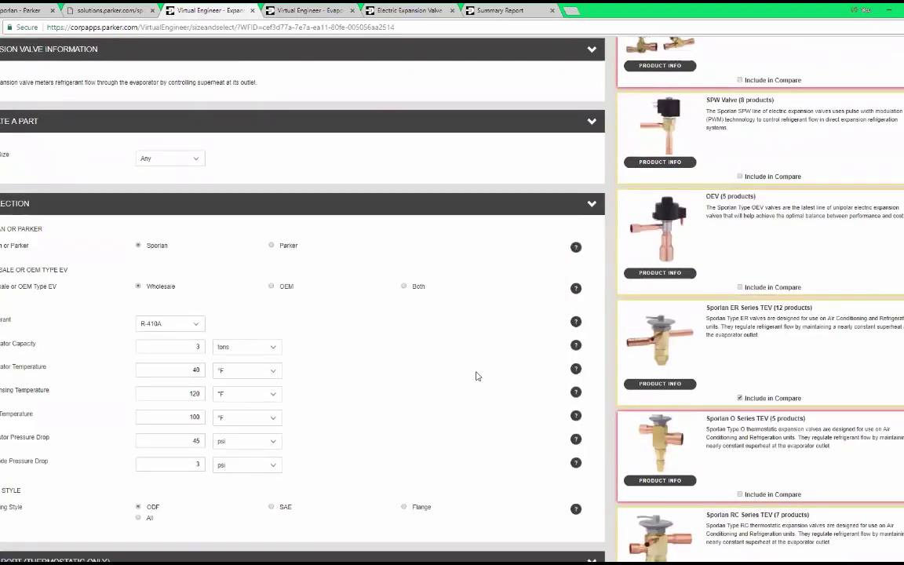
# Step: Run COMPARE on the Sporlan ER Series TEV valves with part validation on
pyautogui.scroll(3, 479, 369)
pyautogui.click(768, 122)
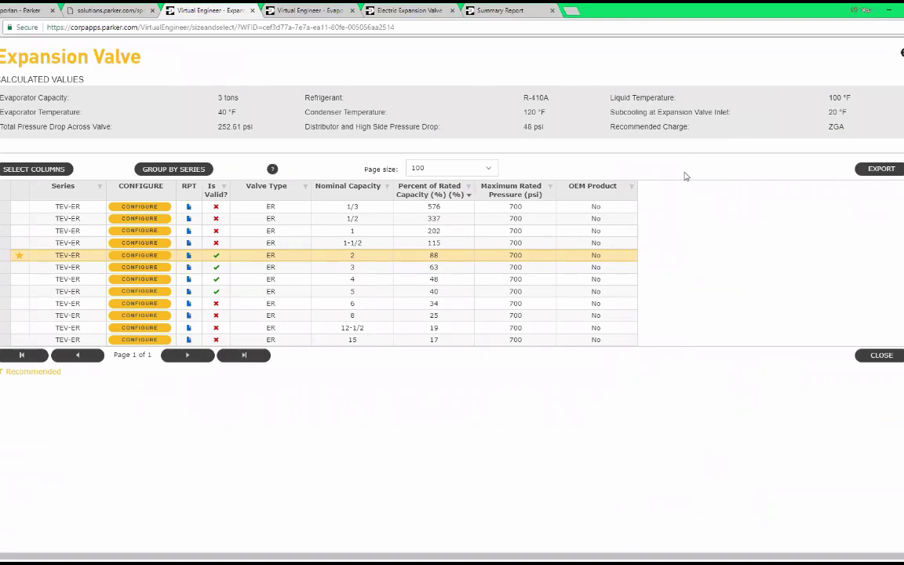
# Step: Configure the starred TEV-ER 2 with GA charge, 3X4 connections and Externally Equalized, giving item 169463
pyautogui.click(139, 260)
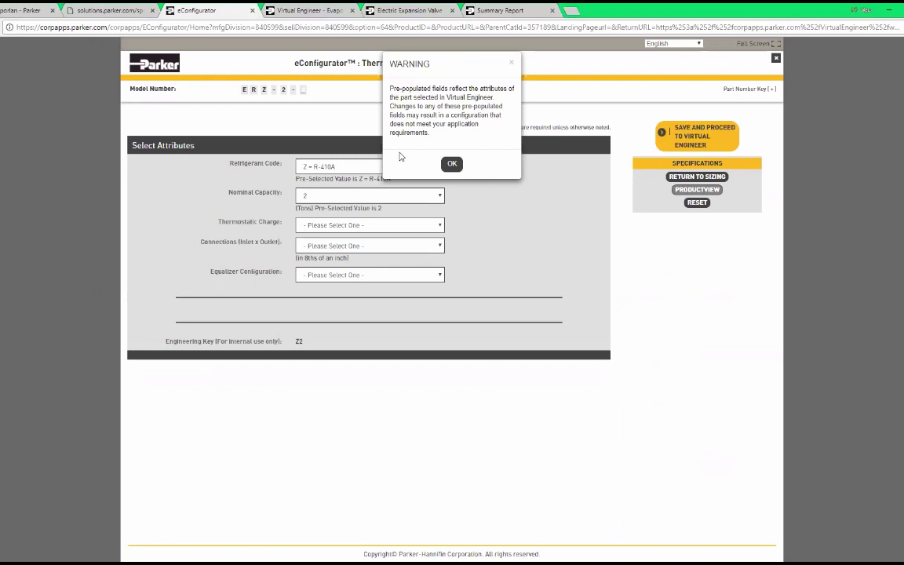
pyautogui.click(452, 164)
pyautogui.click(399, 227)
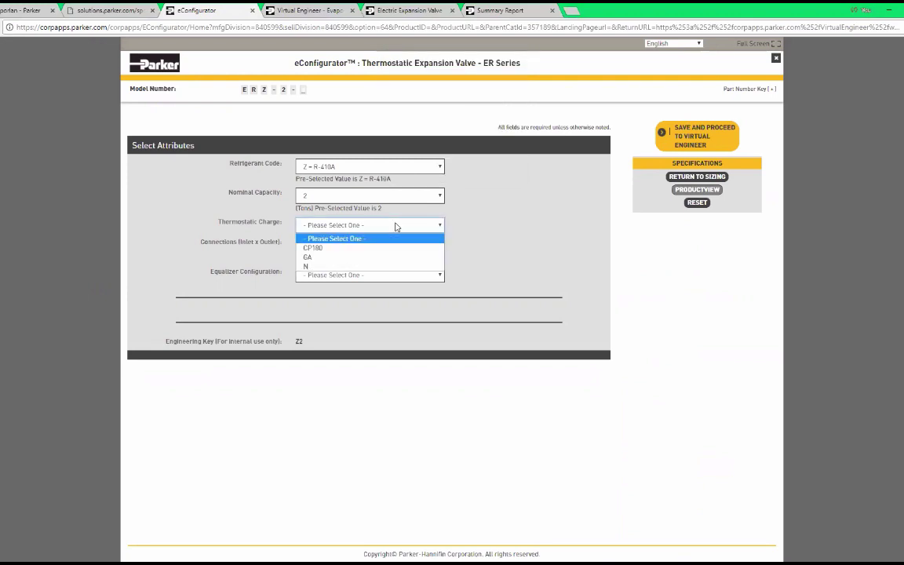
pyautogui.click(396, 258)
pyautogui.click(393, 251)
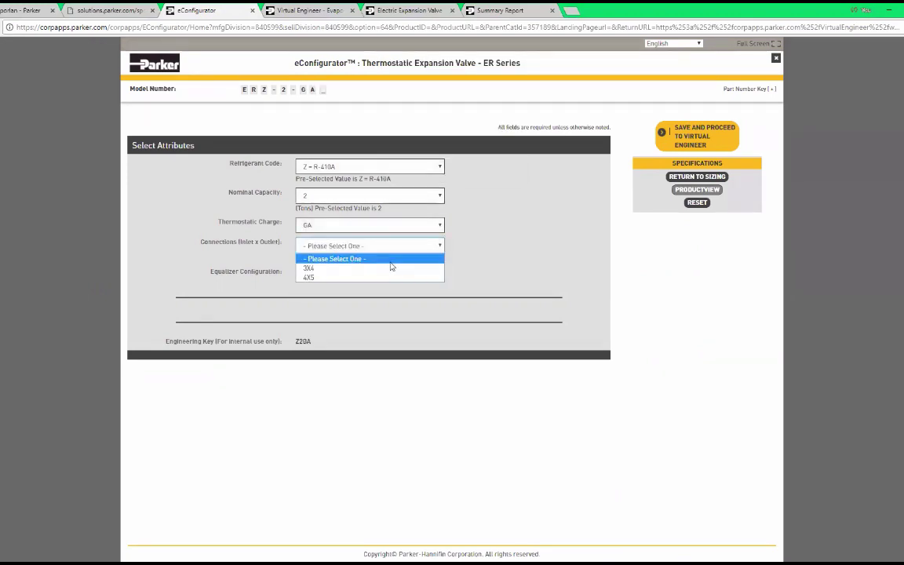
pyautogui.click(389, 269)
pyautogui.click(391, 276)
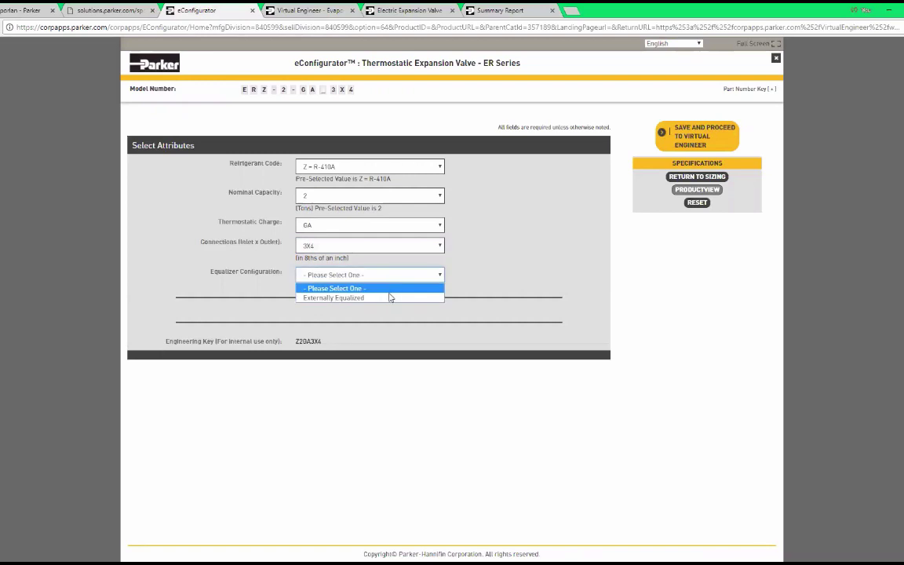
pyautogui.click(389, 297)
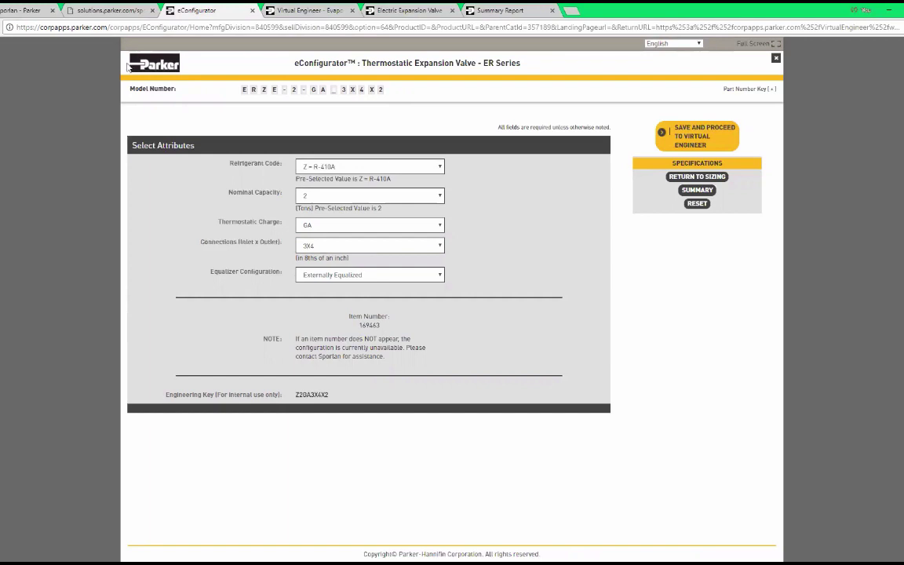
pyautogui.click(86, 10)
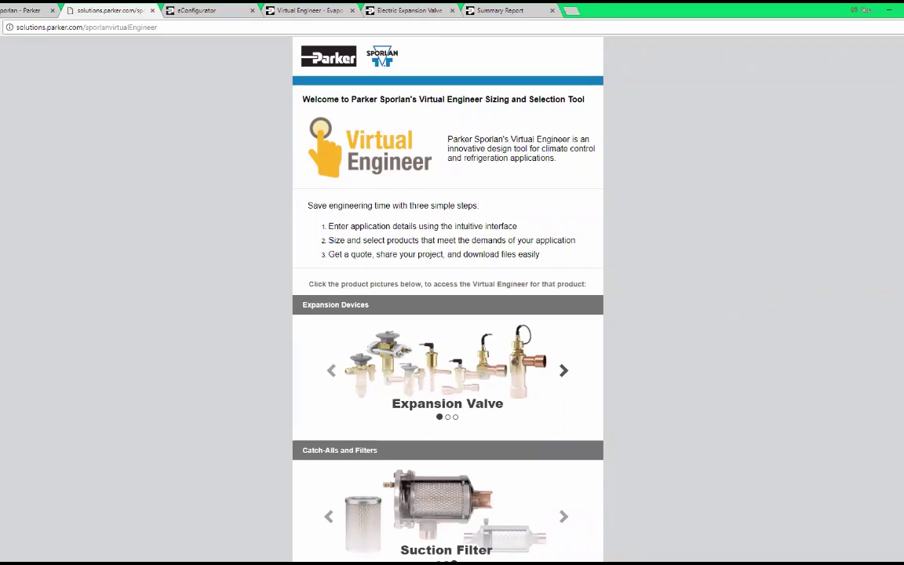
# Step: Advance the Pressure Regulating Valves carousel to Evaporator Pressure Regulator and open its selection page
pyautogui.scroll(-5, 365, 307)
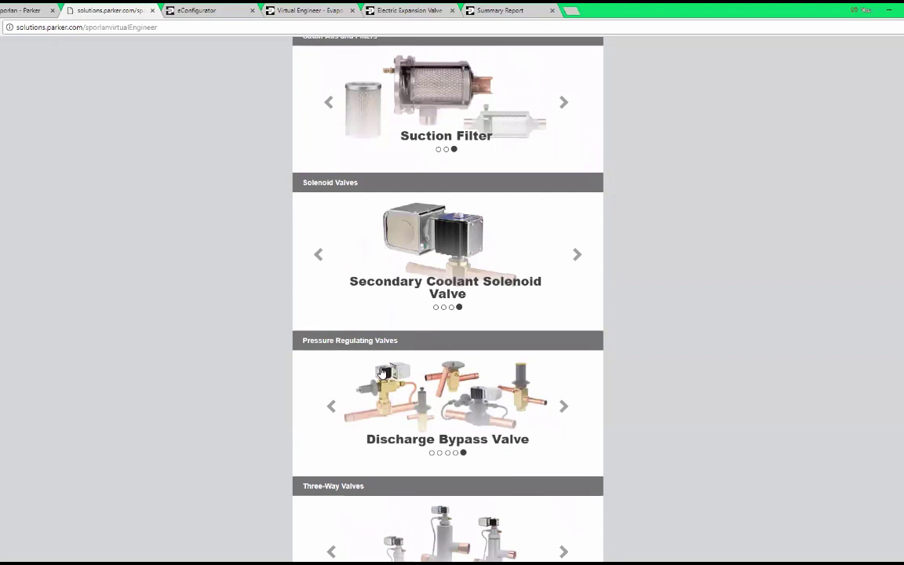
pyautogui.scroll(-1, 365, 307)
pyautogui.click(563, 303)
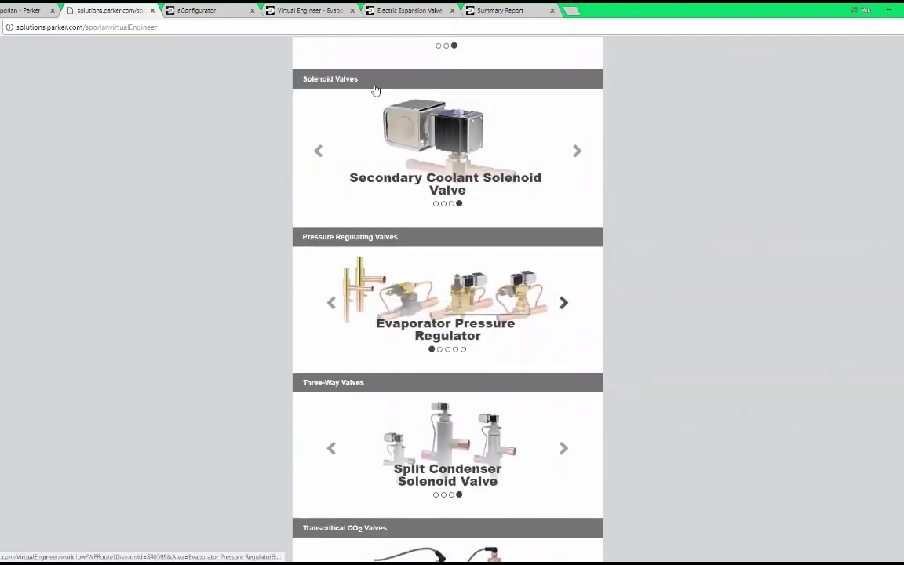
pyautogui.click(282, 10)
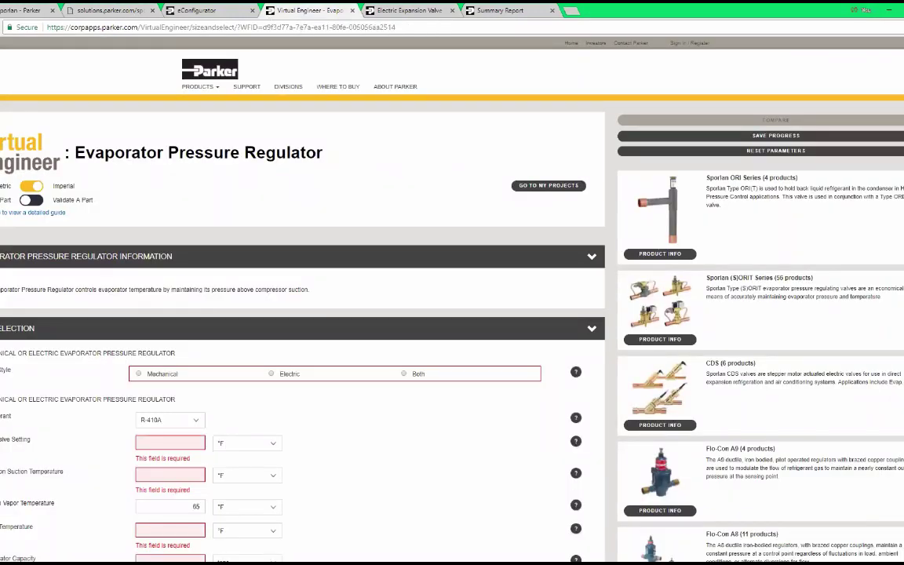
# Step: Allow both regulator styles and choose R-22 as the refrigerant
pyautogui.click(406, 374)
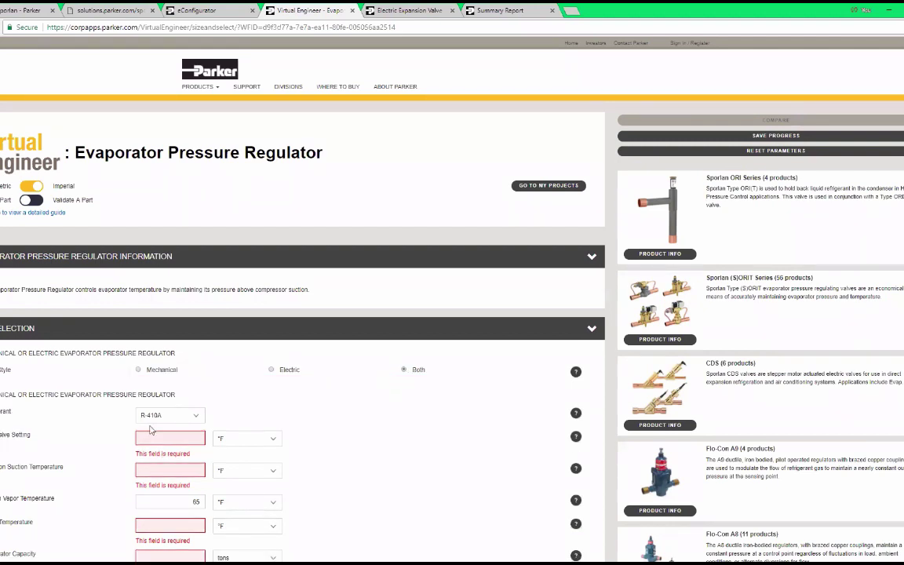
pyautogui.click(161, 415)
pyautogui.click(153, 244)
# Step: Enter 18°F setting, 15°F suction, 40°F vapor, 90°F liquid and 1 ton capacity
pyautogui.click(172, 434)
pyautogui.write('18')
pyautogui.press('Tab')
pyautogui.write('15')
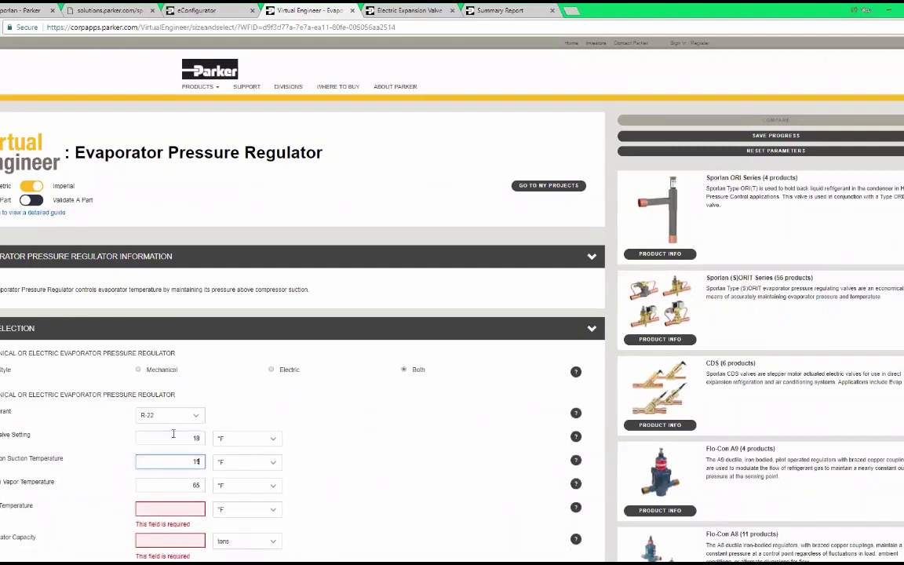
pyautogui.press('Tab')
pyautogui.write('4')
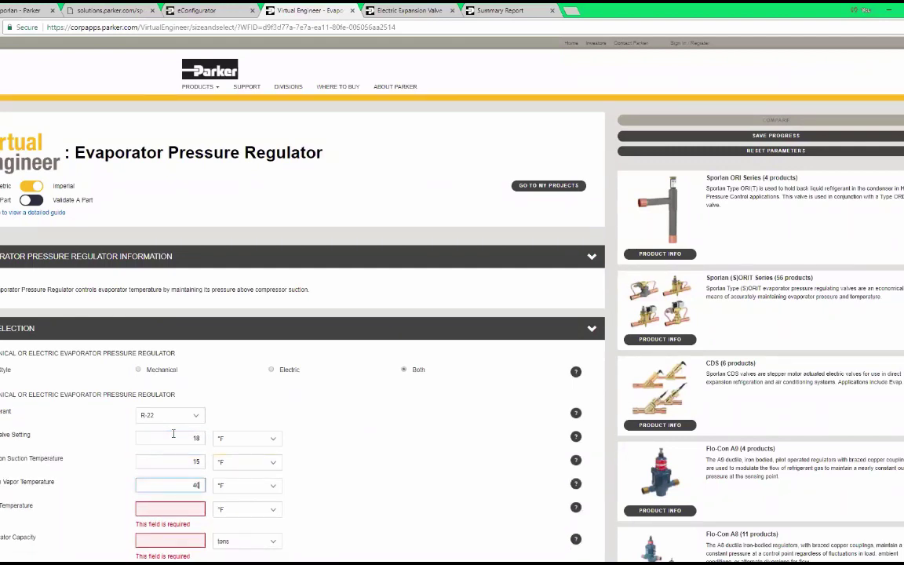
pyautogui.write('0')
pyautogui.press('Tab')
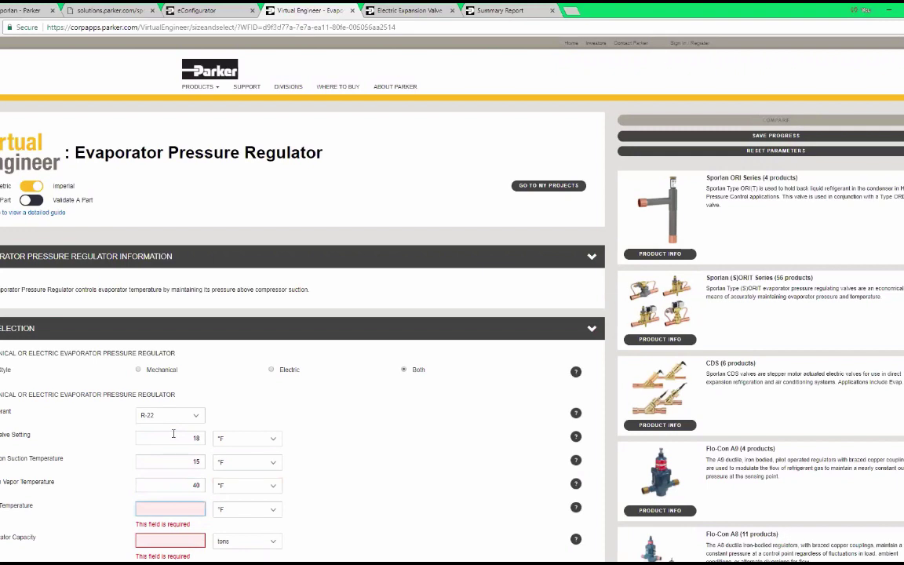
pyautogui.write('90')
pyautogui.press('Tab')
pyautogui.write('1')
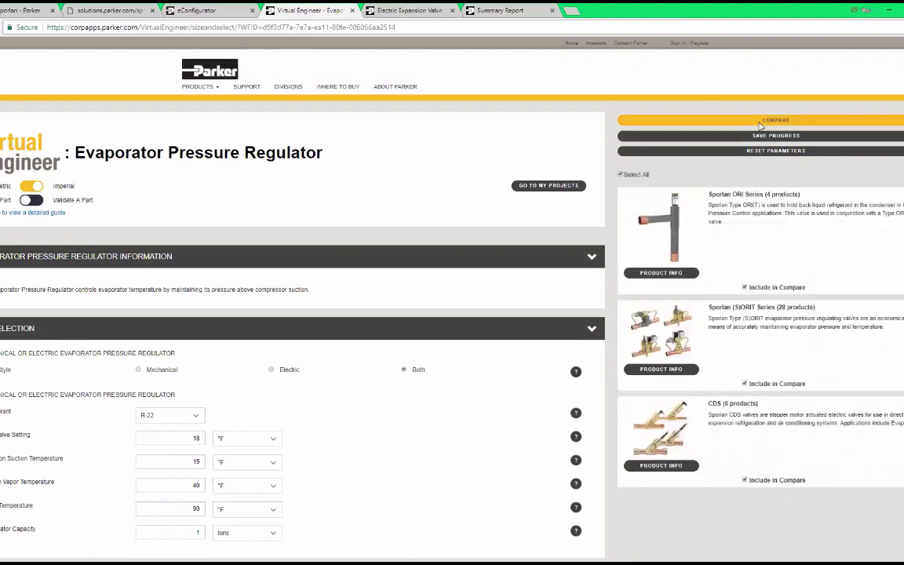
pyautogui.click(683, 117)
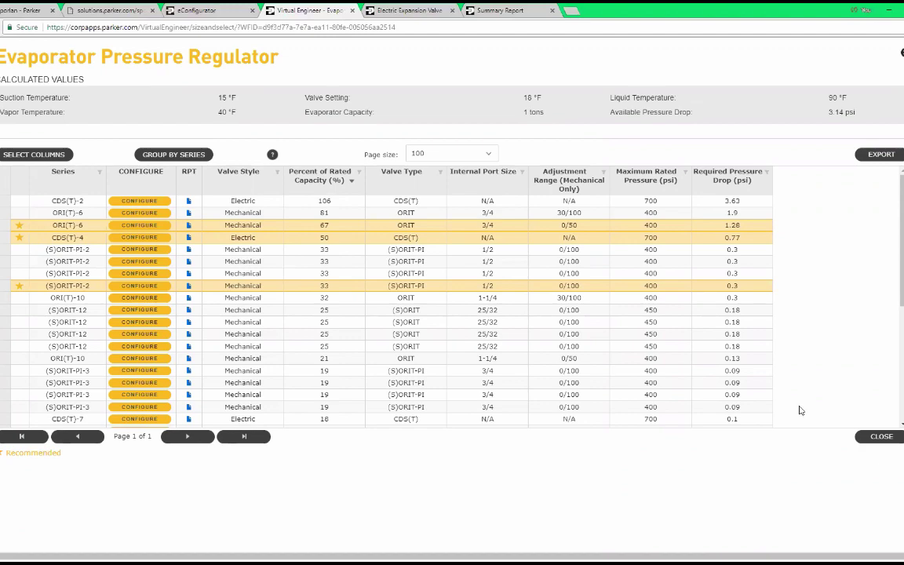
pyautogui.click(879, 437)
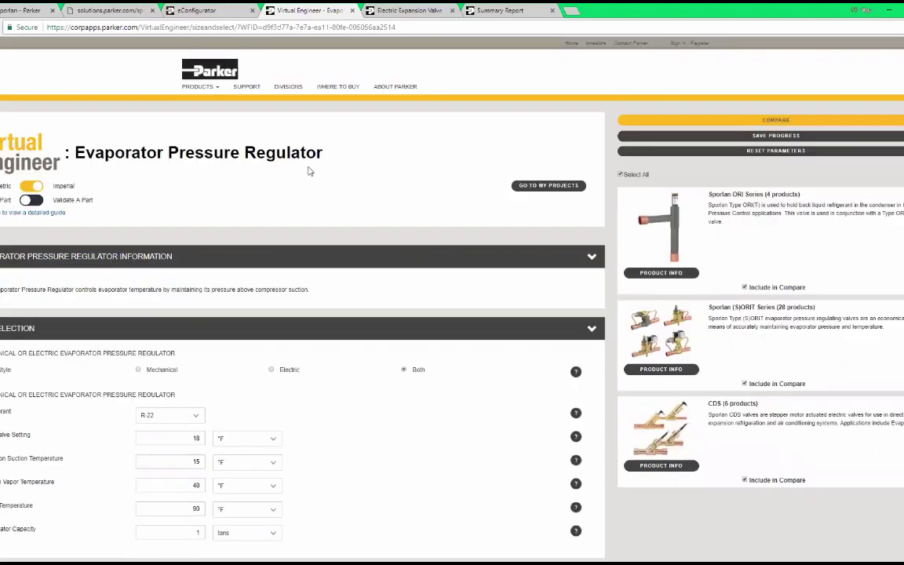
# Step: Return to the solutions.parker.com product overview and scroll down to Thermodynamic Tools
pyautogui.click(100, 10)
pyautogui.scroll(3, 274, 348)
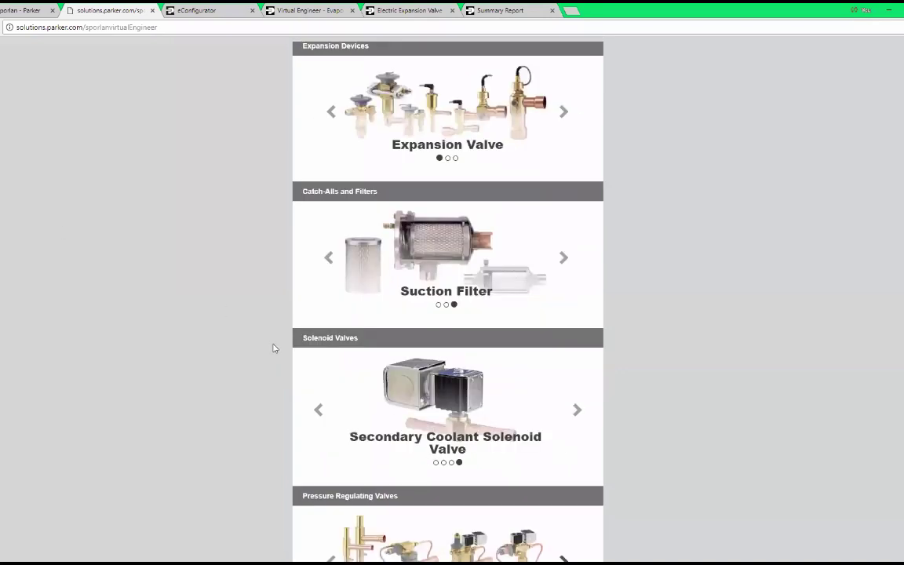
pyautogui.scroll(3, 274, 347)
pyautogui.scroll(-4, 260, 319)
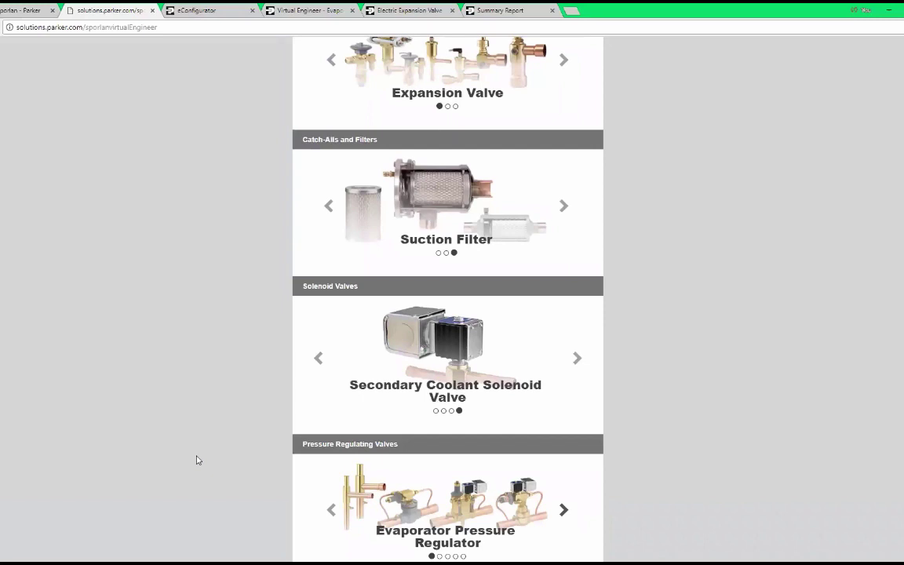
pyautogui.scroll(-3, 298, 396)
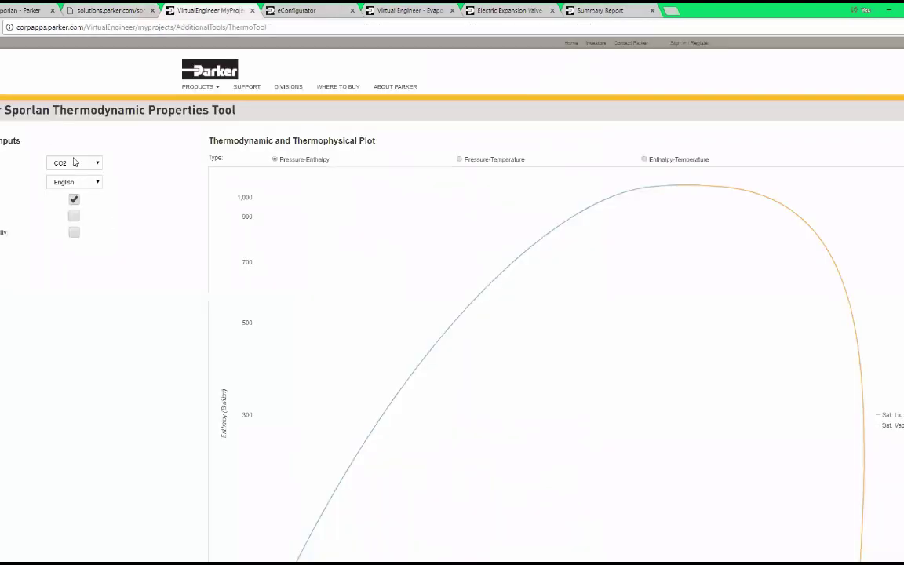
# Step: Switch the refrigerant to R-448A and export its property table to Sporlan Thermo Tool (27).xlsx
pyautogui.click(80, 163)
pyautogui.moveTo(96, 222); pyautogui.dragTo(87, 274)
pyautogui.click(87, 275)
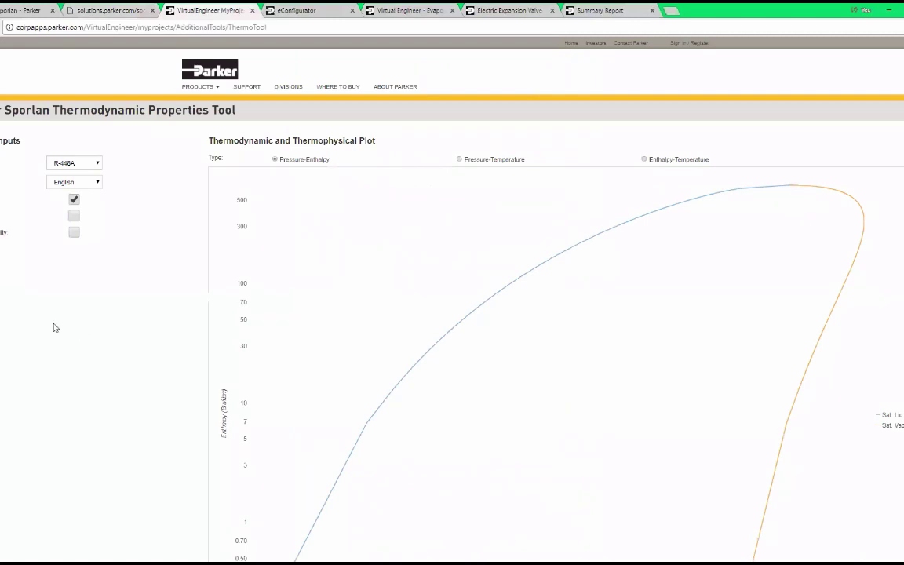
pyautogui.scroll(-10, 67, 373)
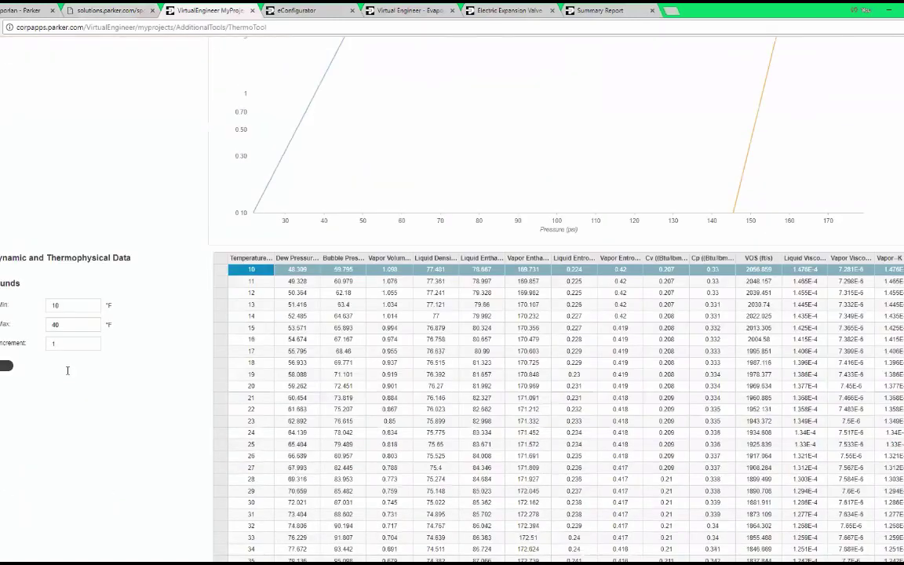
pyautogui.scroll(-1, 67, 375)
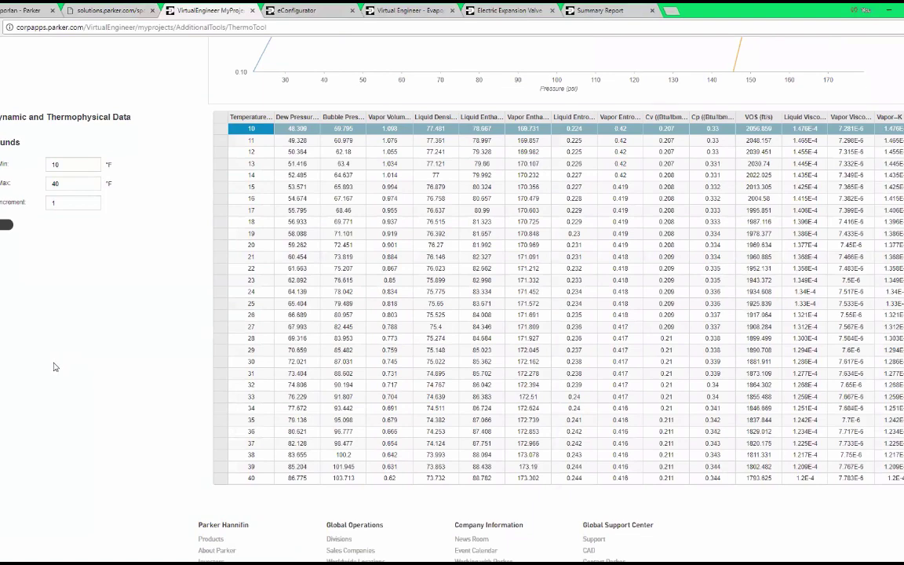
pyautogui.click(4, 224)
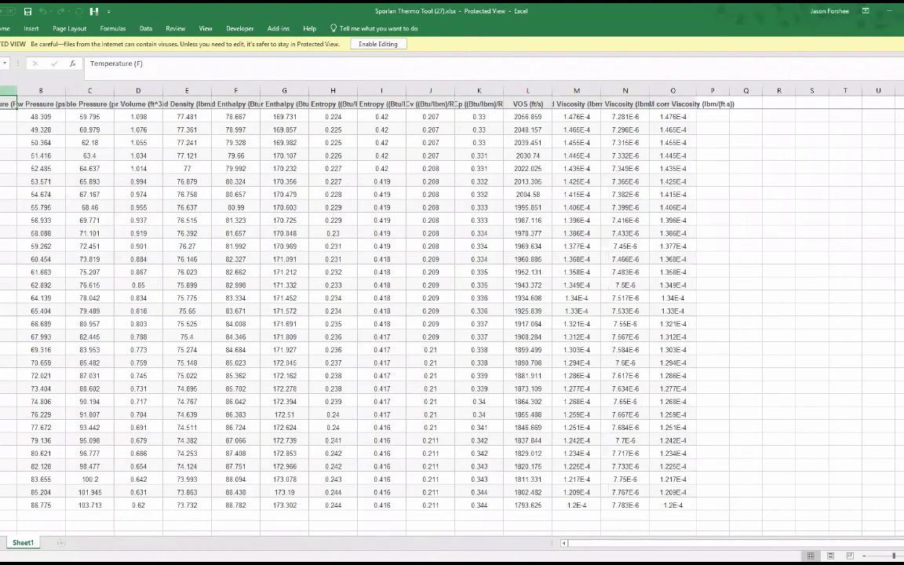
# Step: Autofit all sheet columns to their headers and select the Dew, Bubble Pressure columns
pyautogui.hotkey('ctrl', 'a')
pyautogui.doubleClick(626, 88)
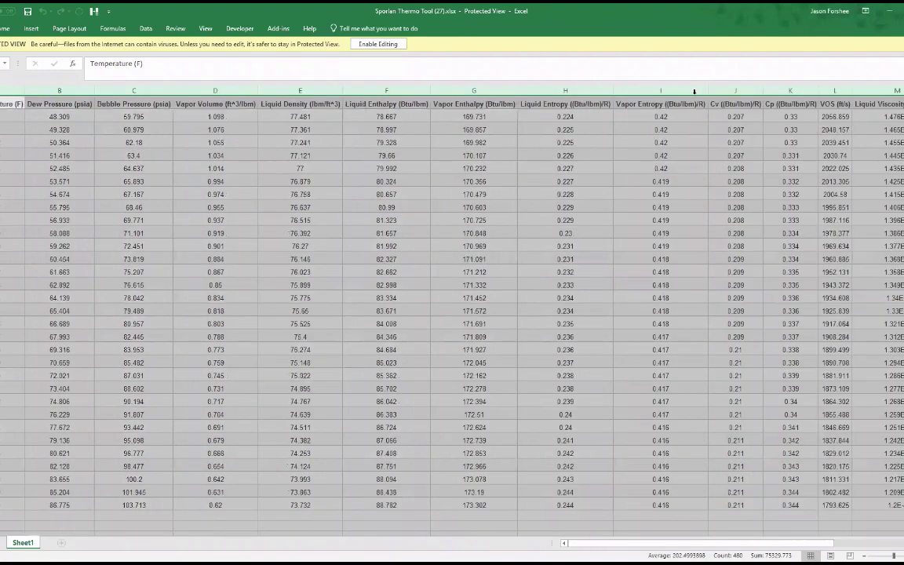
pyautogui.click(267, 165)
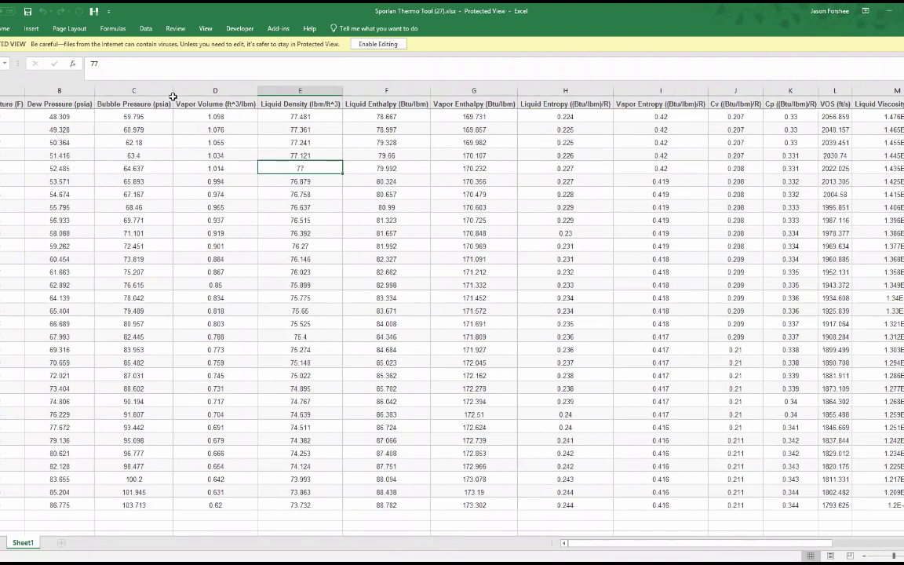
pyautogui.moveTo(137, 90); pyautogui.dragTo(203, 90)
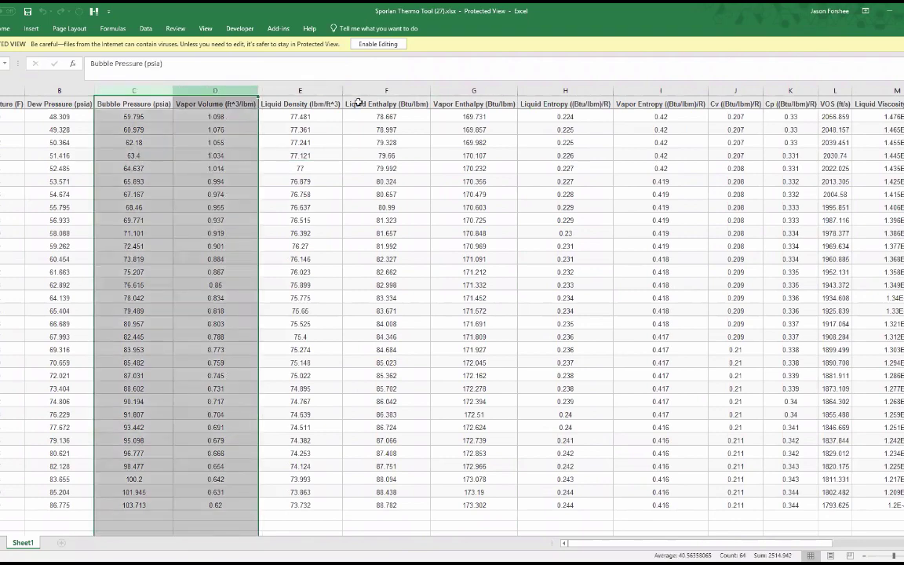
pyautogui.moveTo(55, 91); pyautogui.dragTo(134, 90)
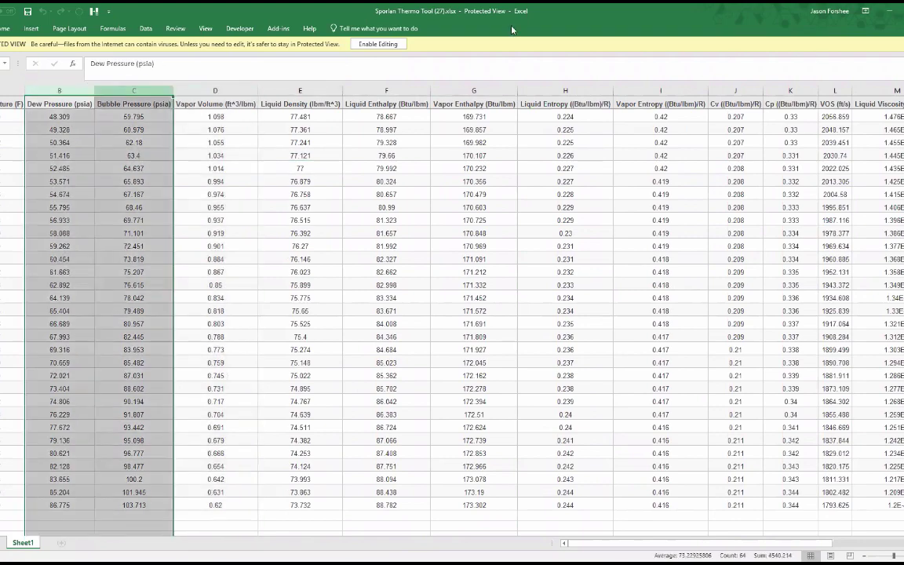
# Step: Minimize both Excel workbooks and return to the Virtual Engineer welcome page
pyautogui.click(887, 10)
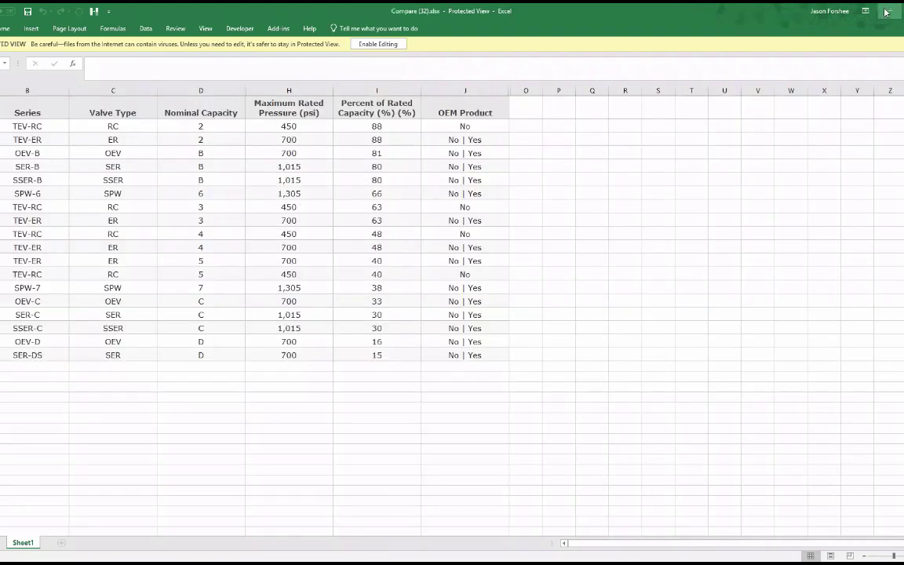
pyautogui.click(888, 10)
pyautogui.click(125, 11)
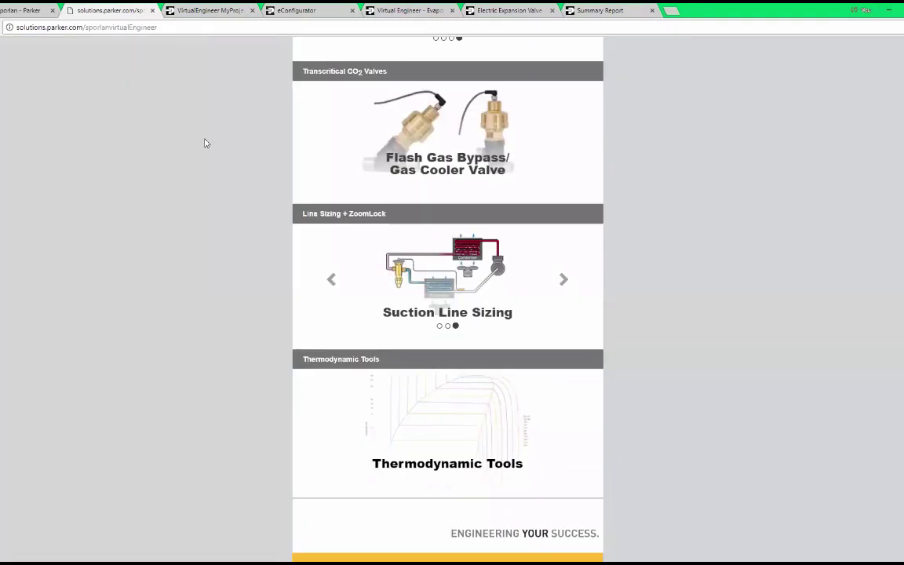
pyautogui.scroll(10, 378, 358)
pyautogui.scroll(1, 378, 357)
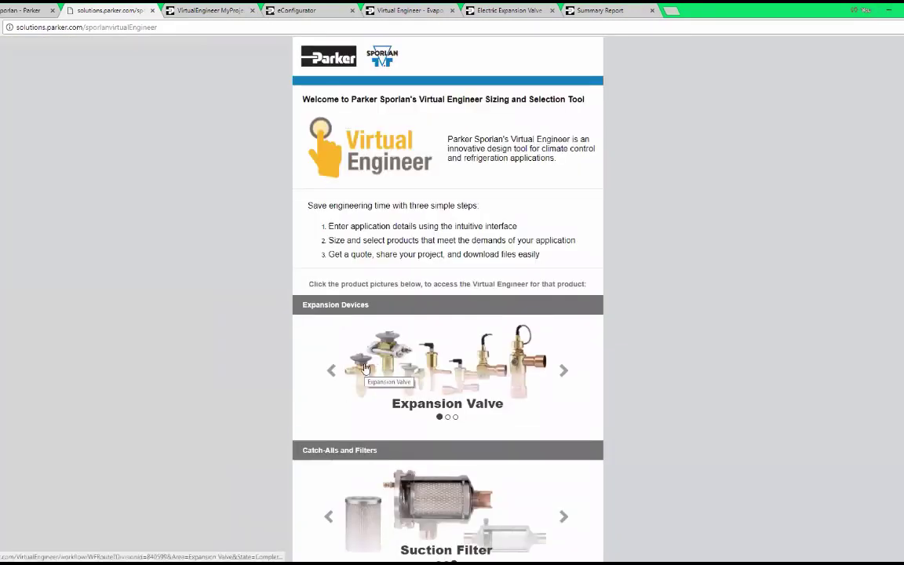
pyautogui.click(364, 367)
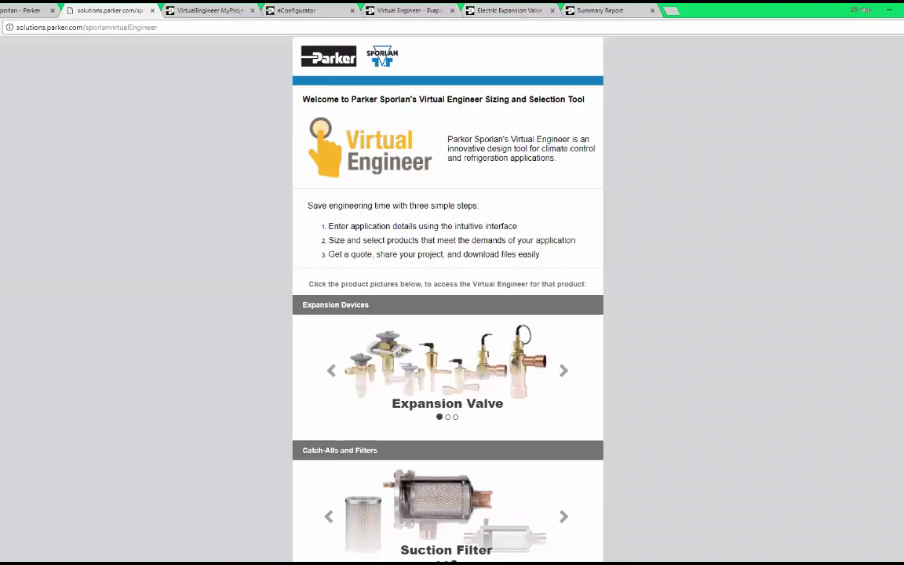